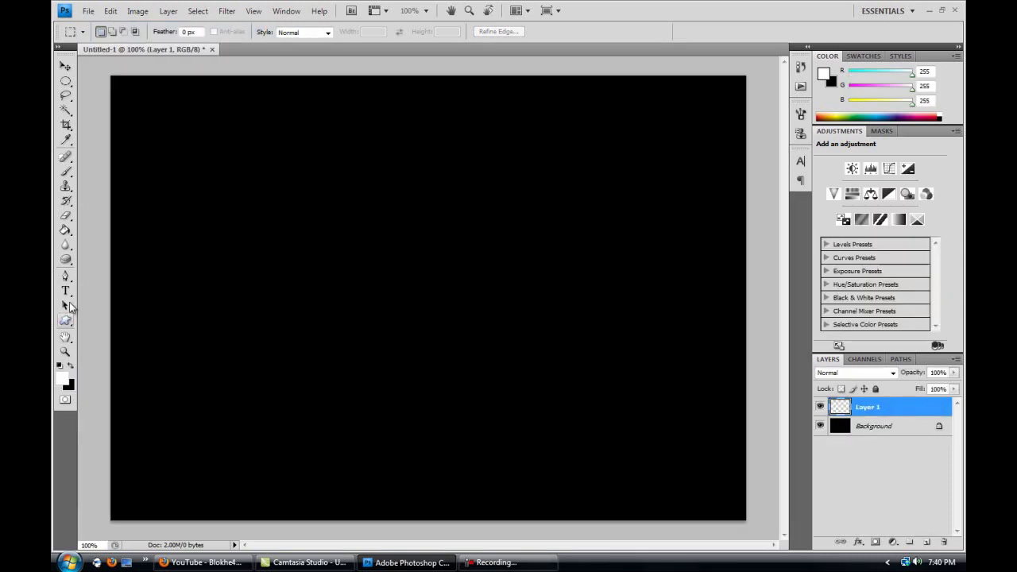
# Paint one 764 px soft yellow (#999700) glow dab and fade its layer to 58% opacity
pyautogui.press('b')
pyautogui.click(130, 31)
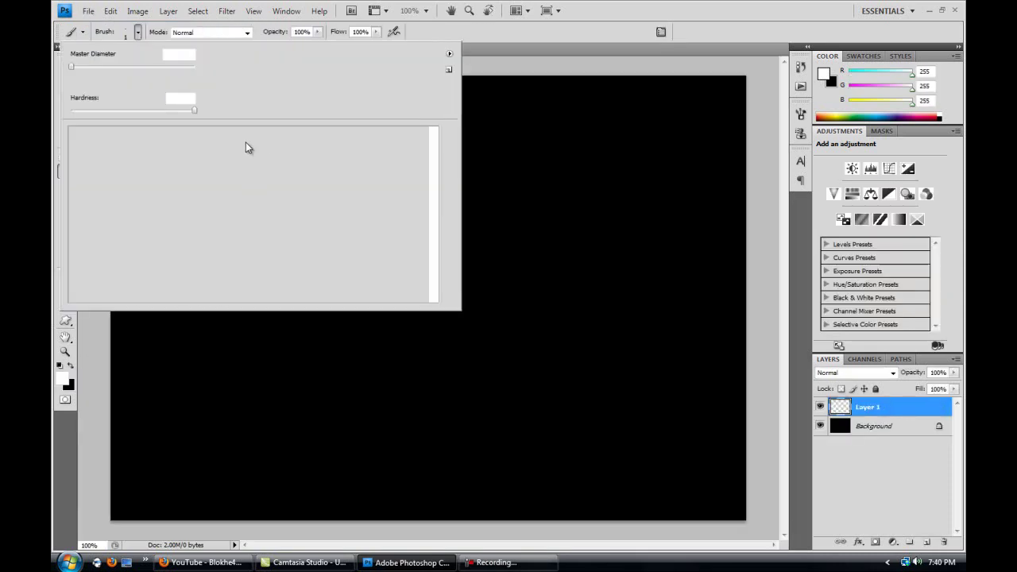
pyautogui.click(743, 405)
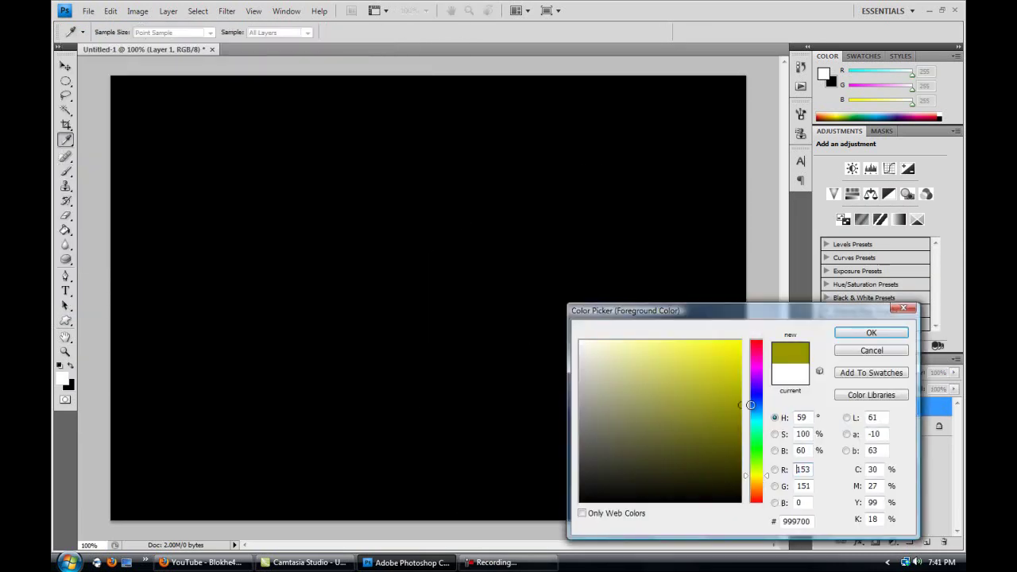
pyautogui.press('Return')
pyautogui.click(600, 349)
pyautogui.moveTo(953, 372); pyautogui.dragTo(928, 390)
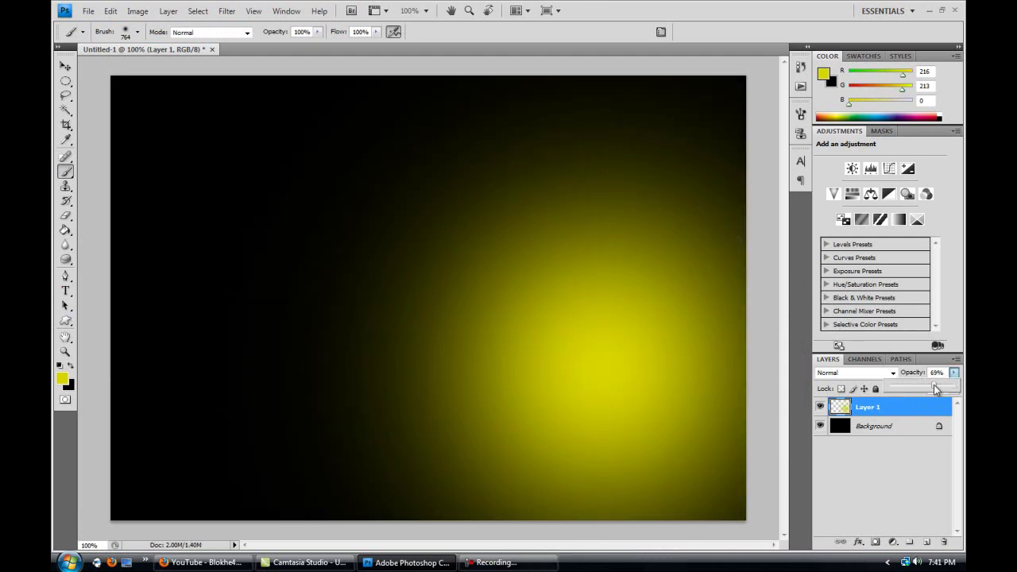
# Type 'UKF' near the canvas centre in Tw Cen MT Condensed
pyautogui.press('v')
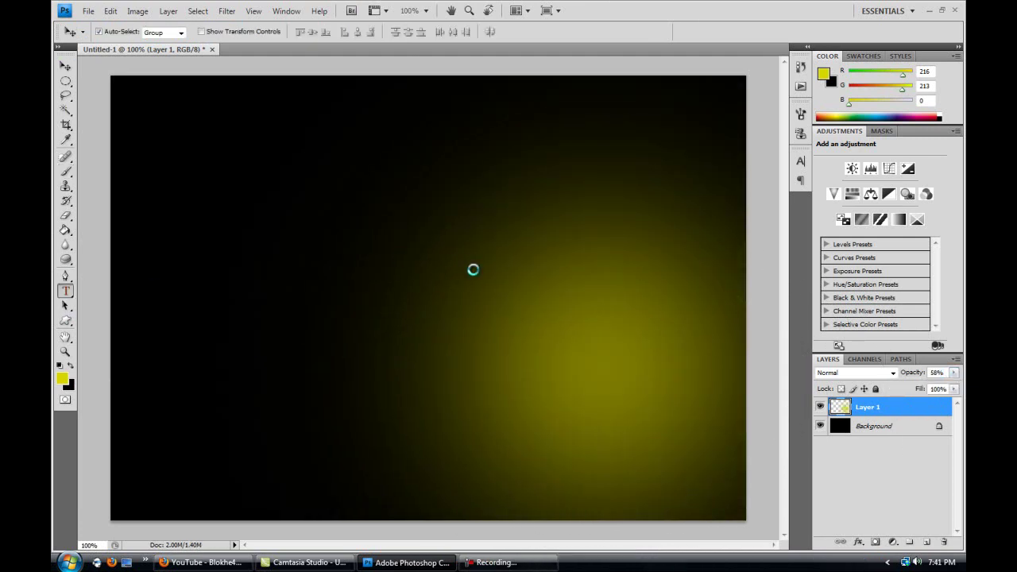
pyautogui.click(503, 294)
pyautogui.write('ukf')
pyautogui.hotkey('ctrl', 'a')
pyautogui.click(186, 31)
pyautogui.click(268, 57)
pyautogui.click(186, 32)
pyautogui.click(183, 257)
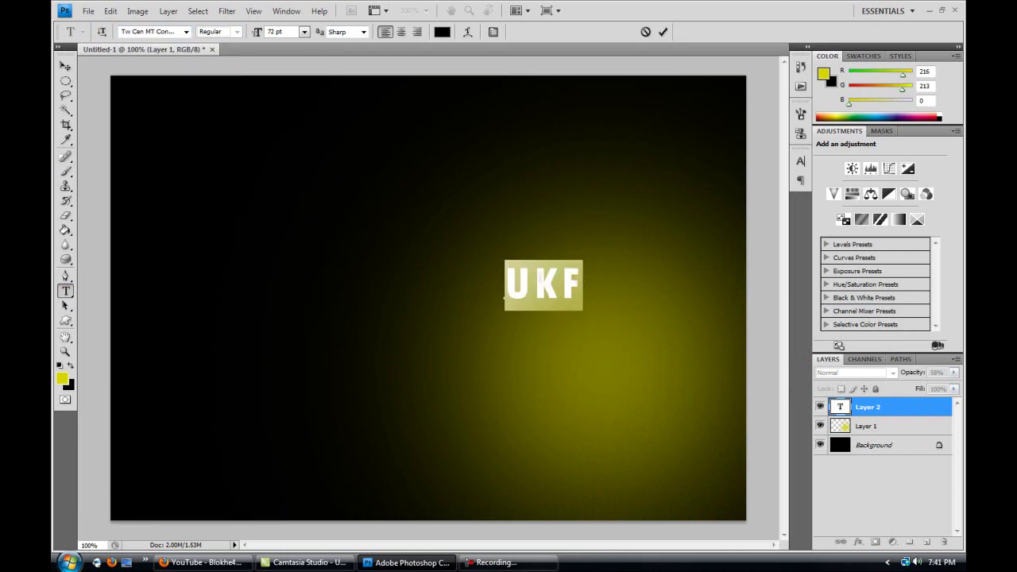
pyautogui.hotkey('ctrl', 'Return')
# Move UKF into the glow and add 'Drum', 'and' and 'Bass' as separate text layers
pyautogui.press('v')
pyautogui.moveTo(523, 284); pyautogui.dragTo(554, 318)
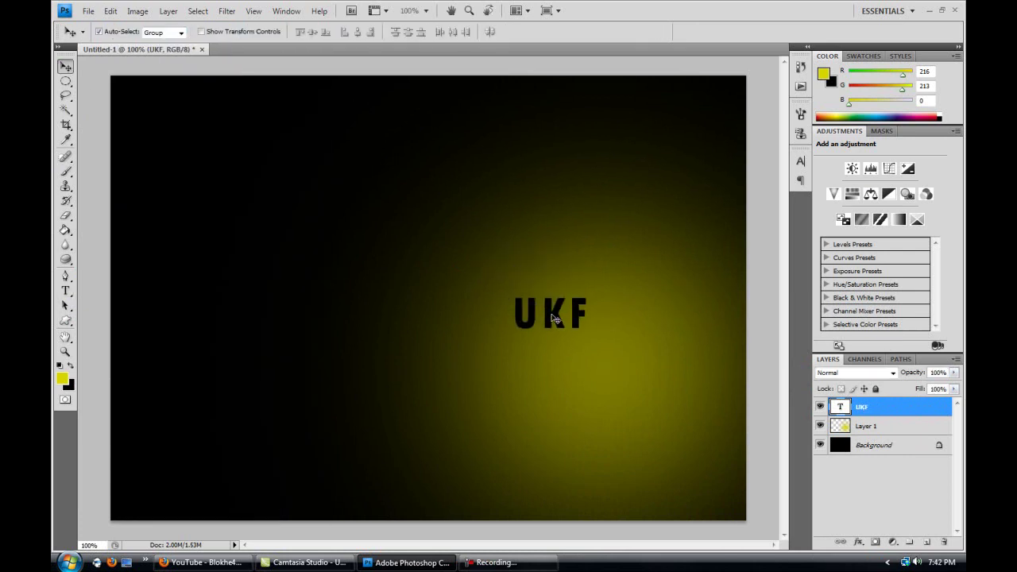
pyautogui.press('t')
pyautogui.click(560, 349)
pyautogui.click(589, 382)
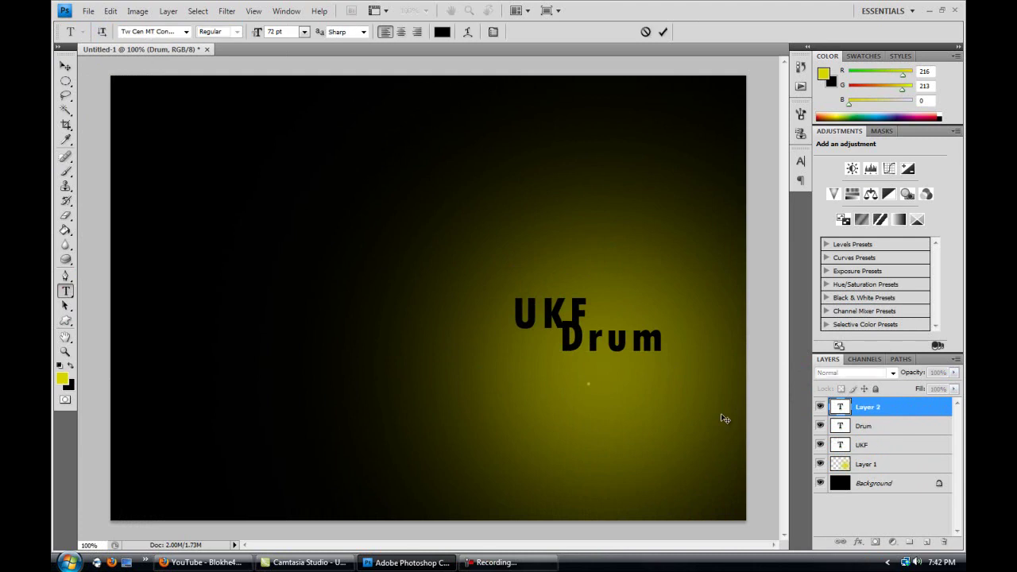
pyautogui.write('and')
pyautogui.click(65, 65)
pyautogui.press('t')
pyautogui.click(592, 409)
pyautogui.write('Bass')
pyautogui.hotkey('ctrl', 'Return')
# Arrange Drum, and, and Bass into a staggered block under UKF
pyautogui.press('v')
pyautogui.moveTo(553, 341)
pyautogui.mouseDown()
pyautogui.moveTo(527, 357)
pyautogui.moveTo(517, 348)
pyautogui.mouseUp()
pyautogui.moveTo(627, 381); pyautogui.dragTo(582, 367)
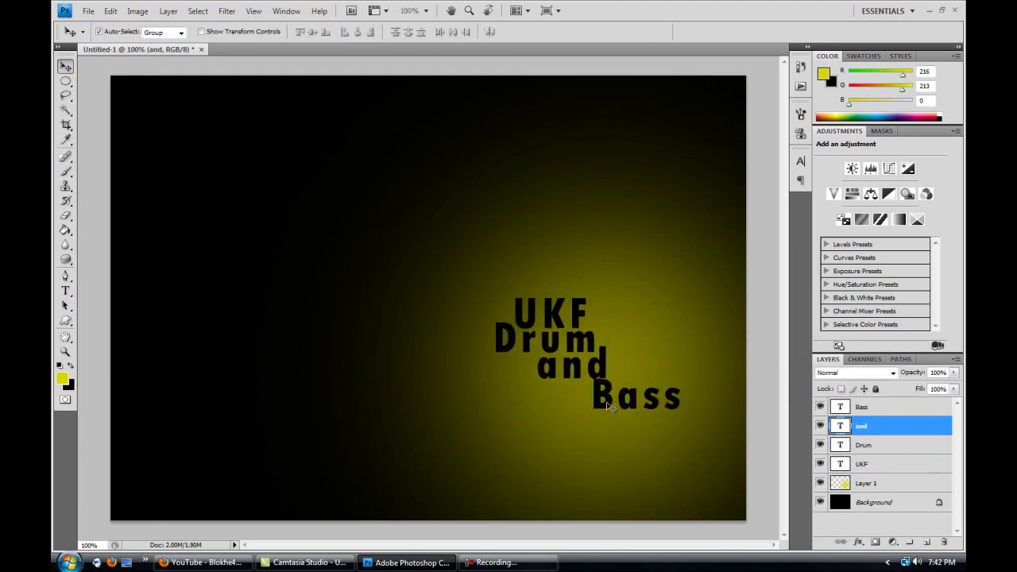
pyautogui.moveTo(611, 404); pyautogui.dragTo(534, 395)
pyautogui.doubleClick(908, 410)
# Enable Gradient Overlay on Bass and recolour two gradient stops grey
pyautogui.click(640, 339)
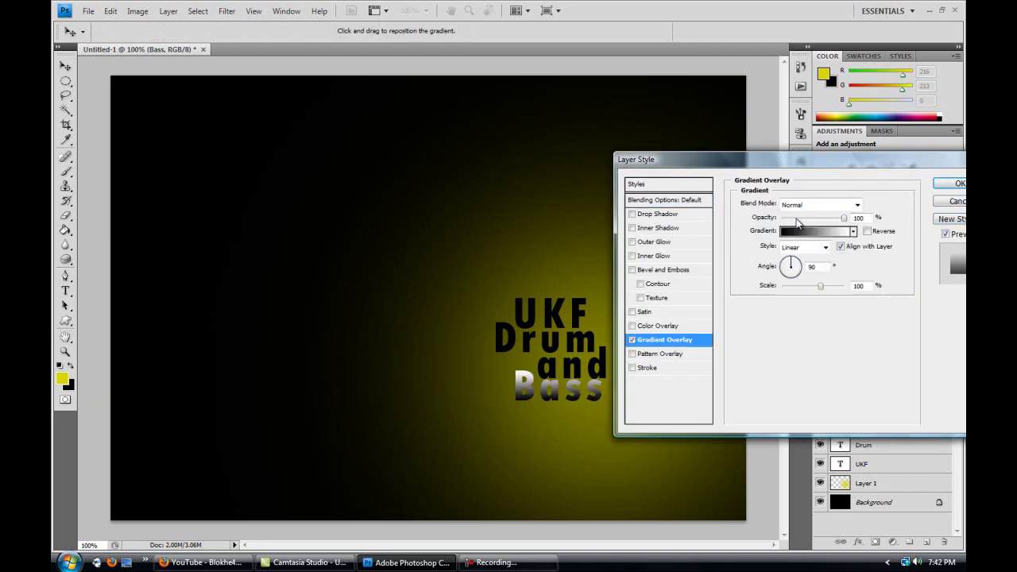
pyautogui.click(806, 238)
pyautogui.doubleClick(647, 325)
pyautogui.click(879, 332)
pyautogui.doubleClick(878, 326)
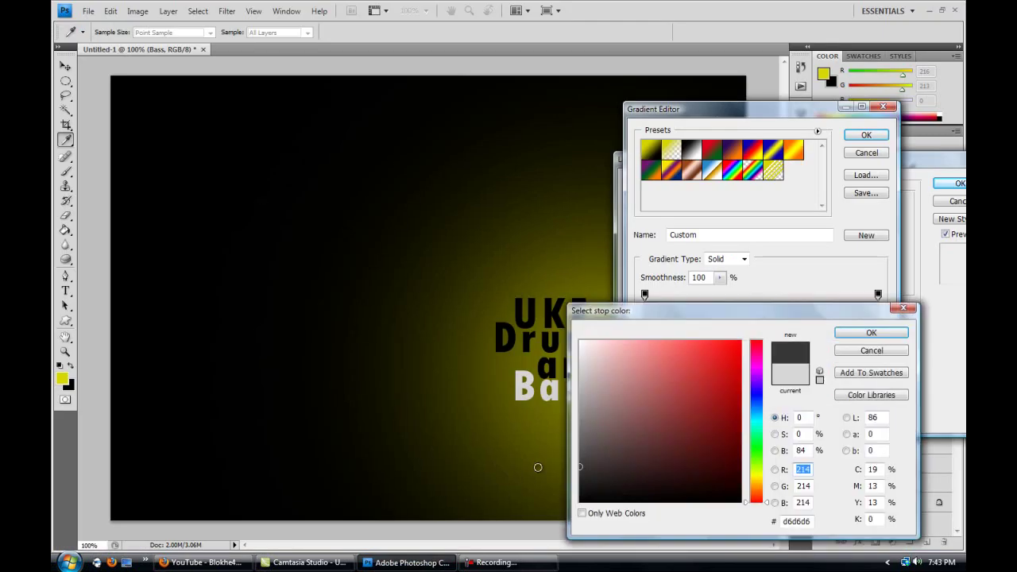
pyautogui.press('Return')
# Add light d6d6d6 and dark 363636 stops, one near 62%, and apply the gradient
pyautogui.click(646, 326)
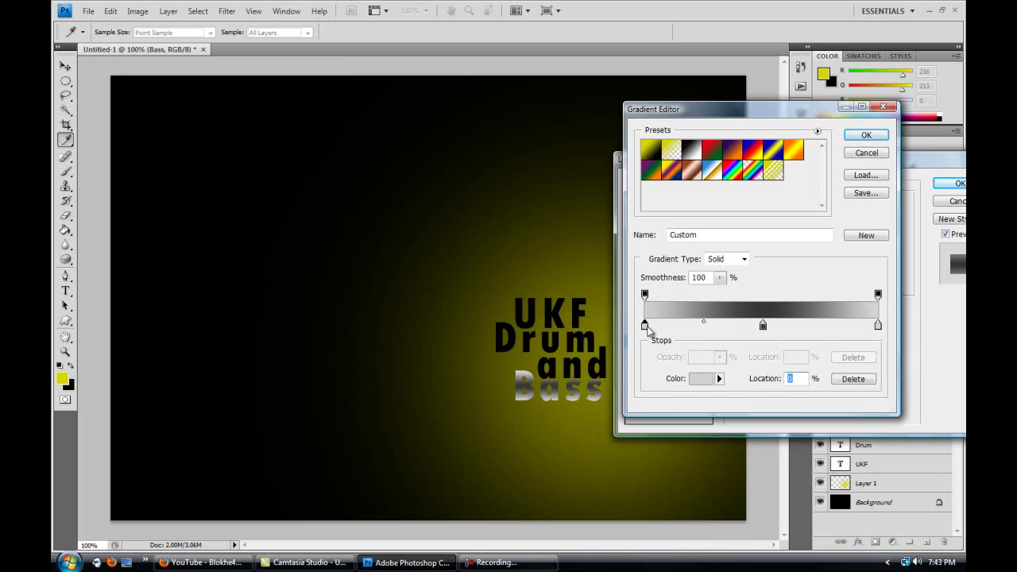
pyautogui.moveTo(879, 326); pyautogui.dragTo(790, 330)
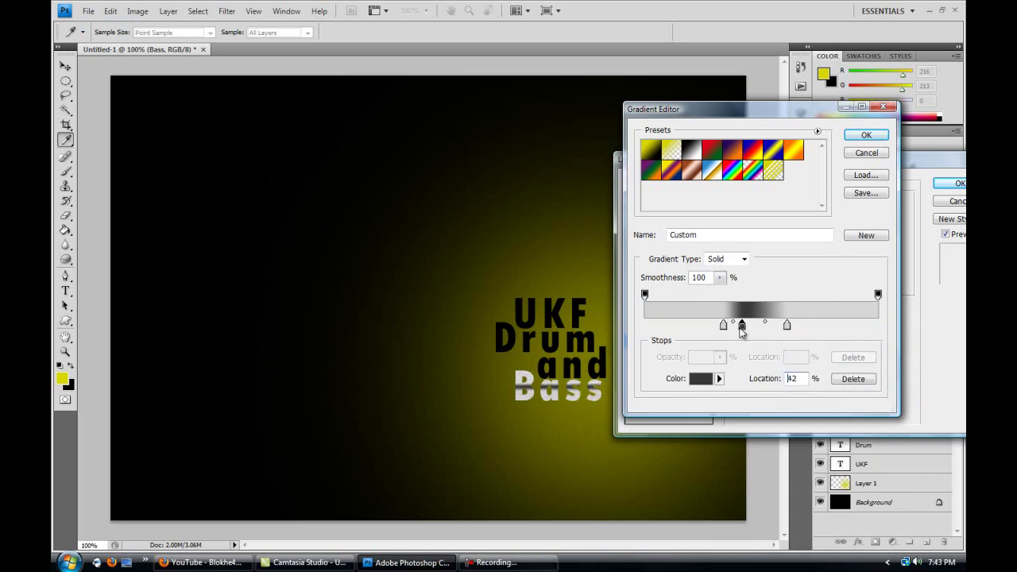
pyautogui.doubleClick(712, 326)
pyautogui.click(872, 332)
pyautogui.doubleClick(738, 326)
pyautogui.click(872, 329)
pyautogui.doubleClick(787, 324)
pyautogui.click(586, 386)
pyautogui.press('Return')
pyautogui.press('Return')
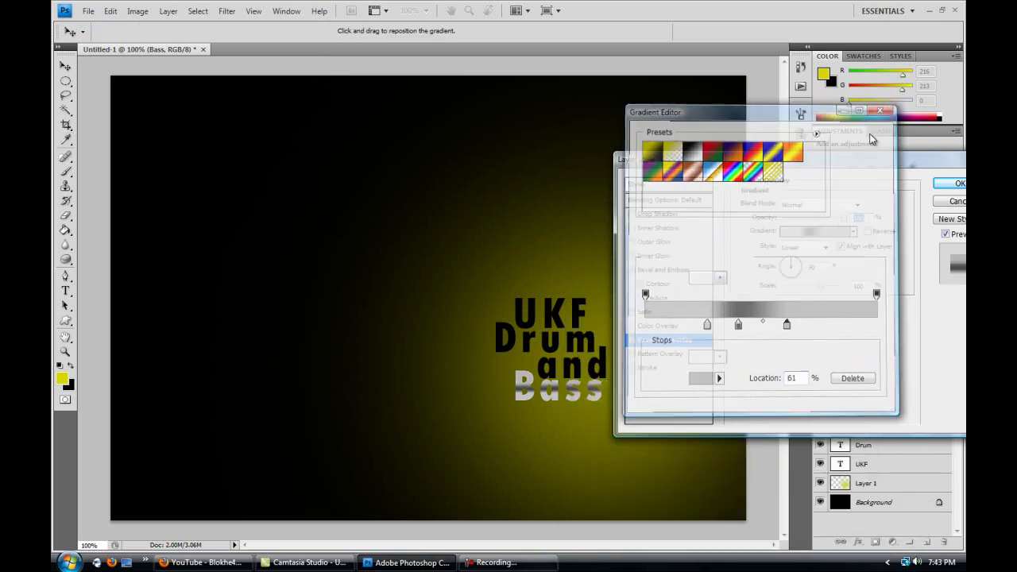
pyautogui.press('Return')
# Fill the Bass letter shapes bright yellow on a new layer with a brightening blend mode
pyautogui.click(926, 541)
pyautogui.keyDown('ctrl'); pyautogui.click(840, 426); pyautogui.keyUp('ctrl')
pyautogui.click(62, 379)
pyautogui.click(786, 318)
pyautogui.press('Return')
pyautogui.click(65, 230)
pyautogui.click(556, 388)
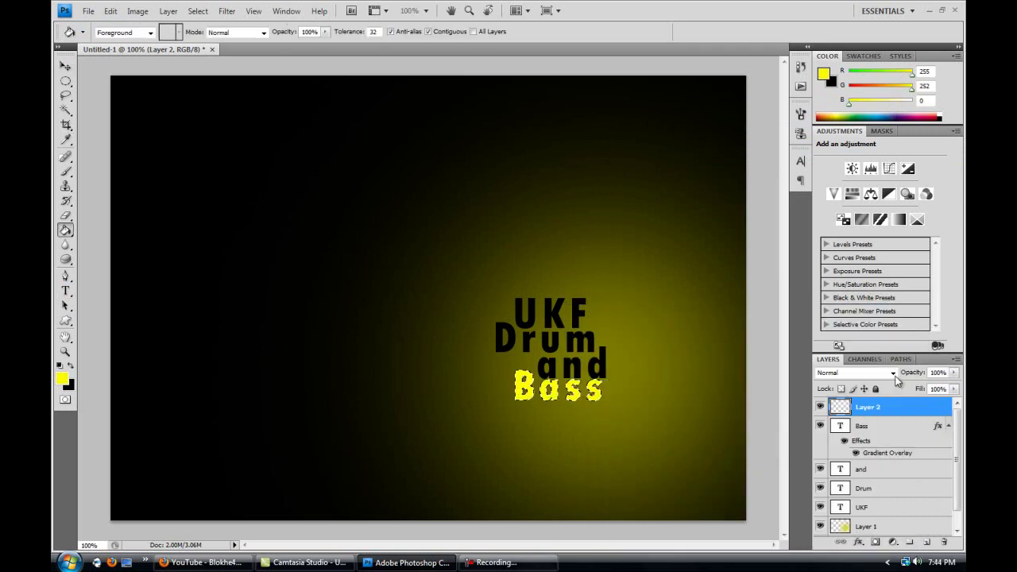
pyautogui.click(854, 372)
pyautogui.click(846, 170)
# Paste the Bass gradient layer style onto the and, Drum and UKF text layers
pyautogui.click(894, 429)
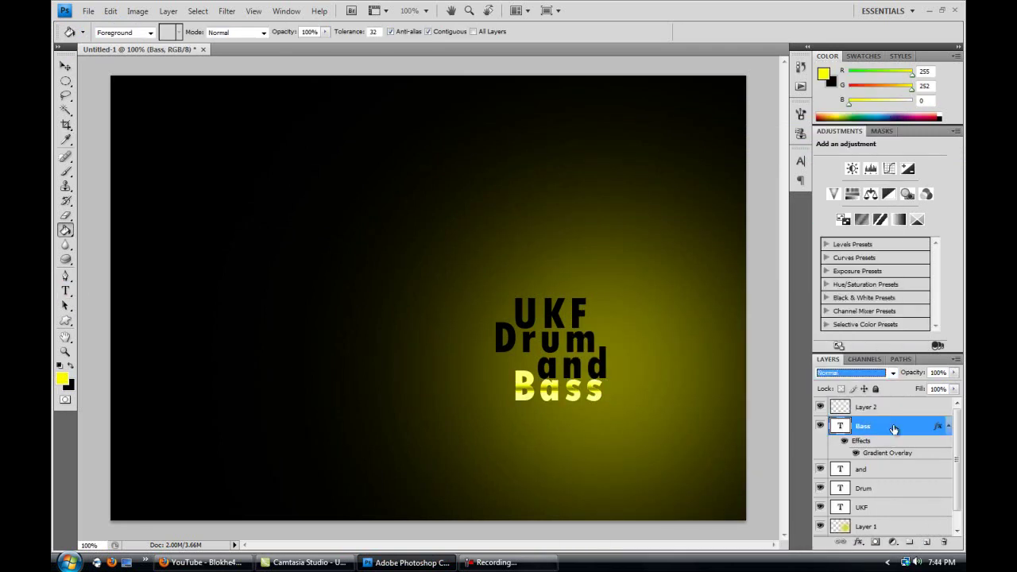
pyautogui.click(866, 468)
pyautogui.rightClick(866, 469)
pyautogui.click(783, 381)
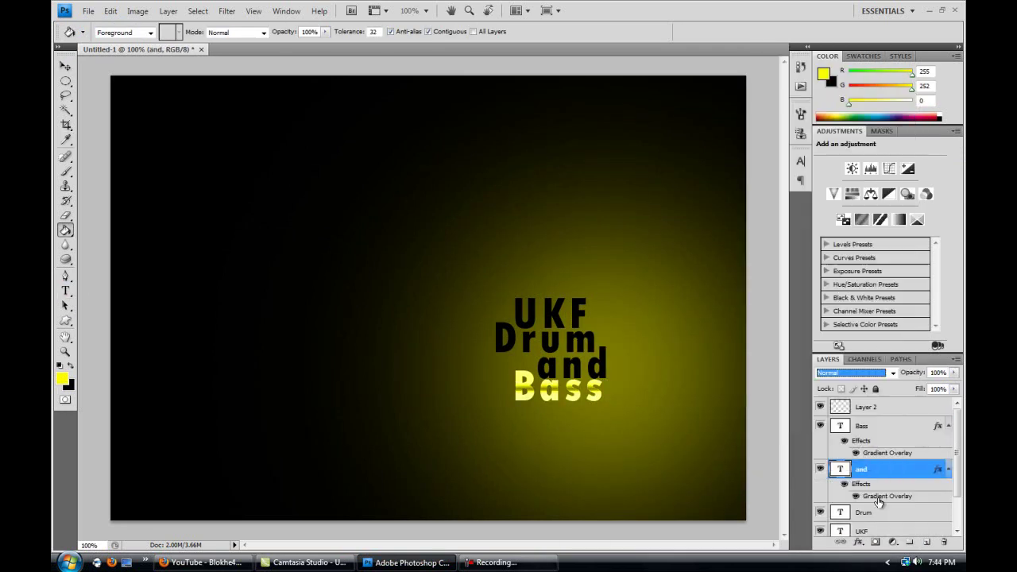
pyautogui.click(874, 488)
pyautogui.rightClick(870, 517)
pyautogui.click(804, 474)
pyautogui.press('v')
# Add brightening-blend yellow layers above and, Drum and UKF
pyautogui.hotkey('ctrl', 'shift', 'alt', 'n')
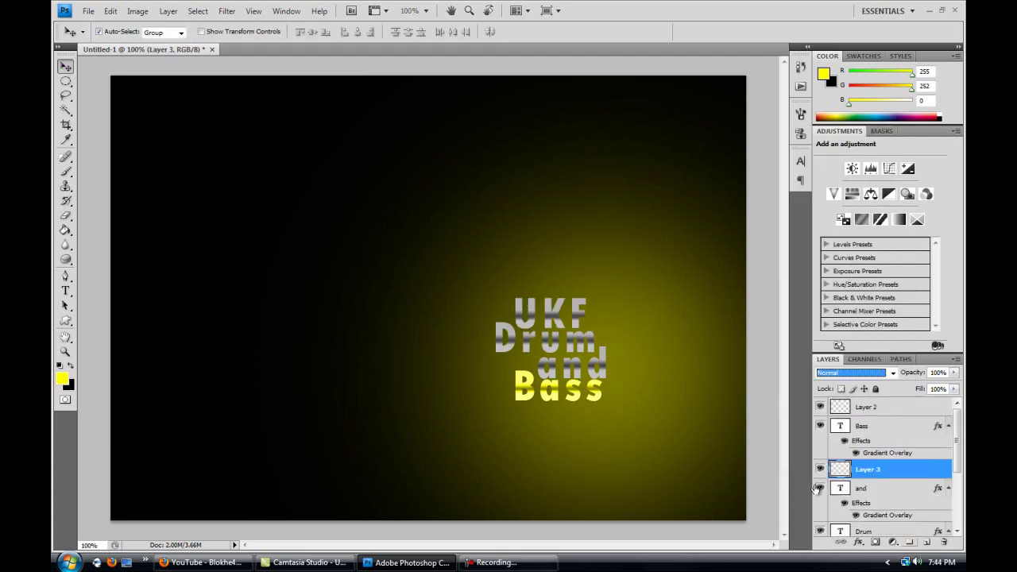
pyautogui.click(890, 372)
pyautogui.click(830, 171)
pyautogui.hotkey('ctrl', 'shift', 'alt', 'n')
pyautogui.click(890, 373)
pyautogui.click(826, 171)
pyautogui.click(861, 526)
pyautogui.hotkey('ctrl', 'shift', 'alt', 'n')
pyautogui.click(893, 373)
pyautogui.click(827, 218)
# Merge each word with its yellow layer into a single plain layer
pyautogui.hotkey('ctrl', 'e')
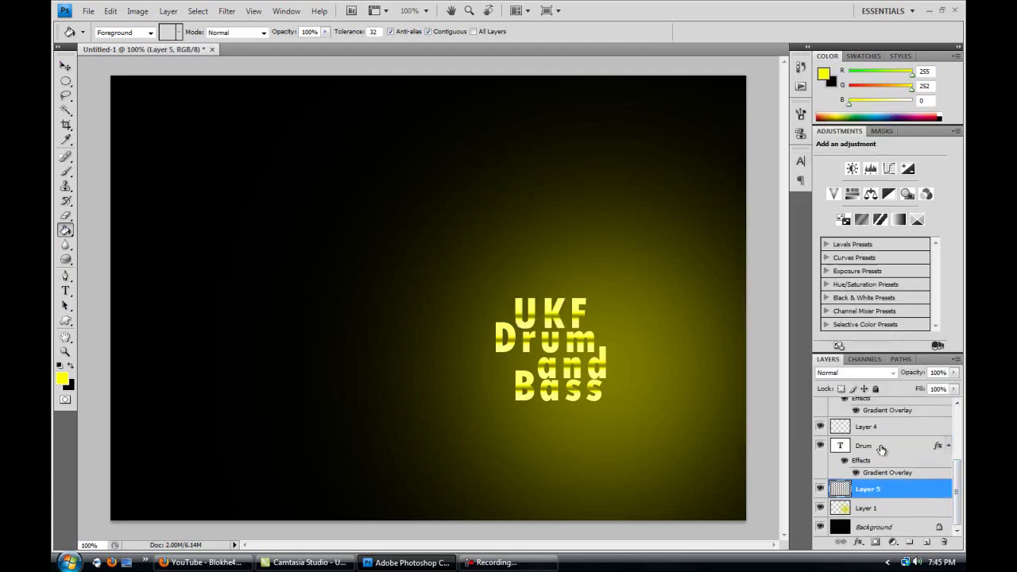
pyautogui.rightClick(909, 442)
pyautogui.keyDown('ctrl'); pyautogui.click(890, 464); pyautogui.keyUp('ctrl')
pyautogui.rightClick(909, 441)
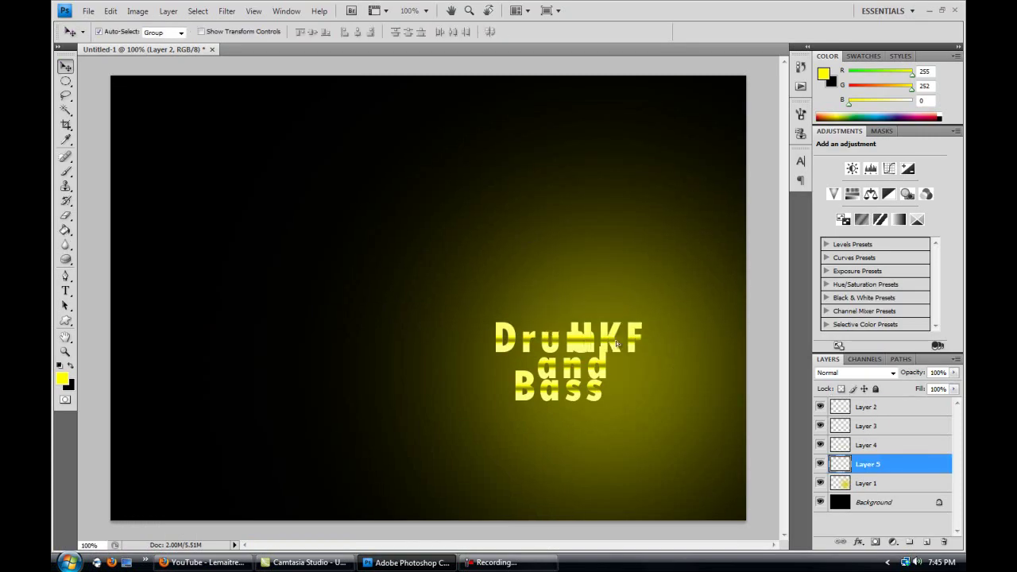
# Reposition 'and' and Bass, then give the words a dark Stroke outline
pyautogui.moveTo(595, 380); pyautogui.dragTo(716, 401)
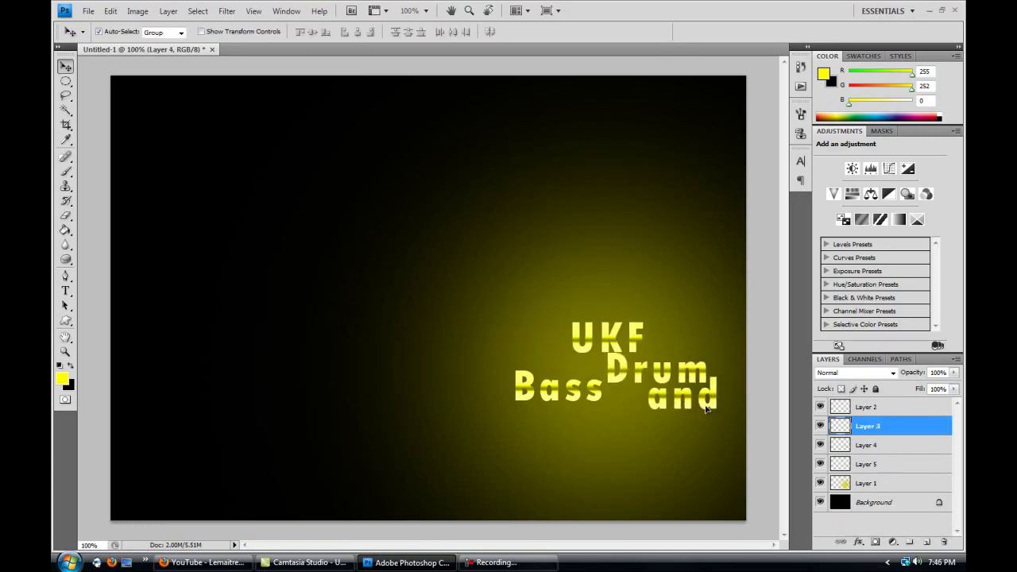
pyautogui.moveTo(546, 401); pyautogui.dragTo(627, 430)
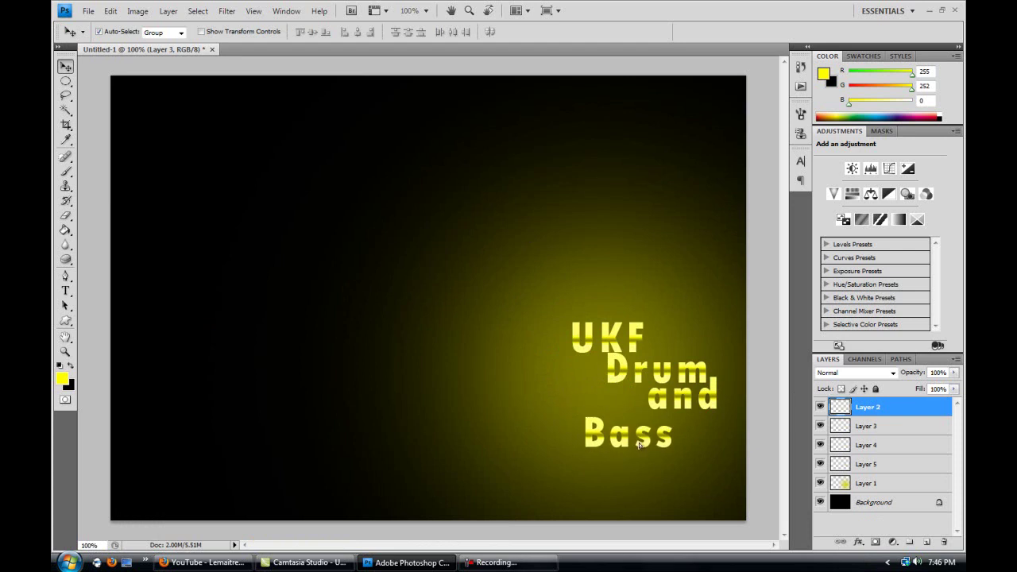
pyautogui.click(655, 403)
pyautogui.doubleClick(906, 407)
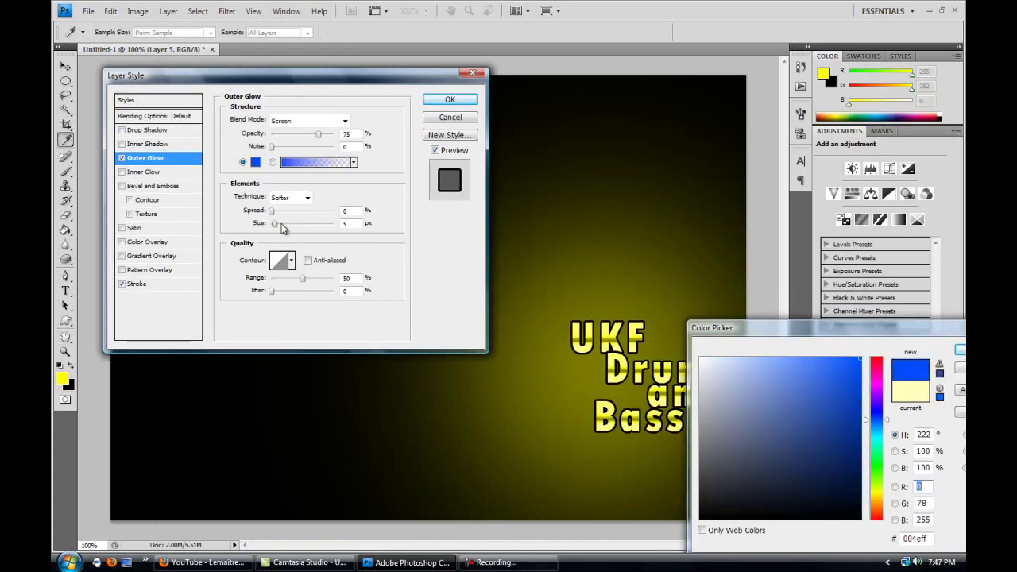
pyautogui.click(450, 99)
# Shift Drum and 'and' left into a tighter stack
pyautogui.press('v')
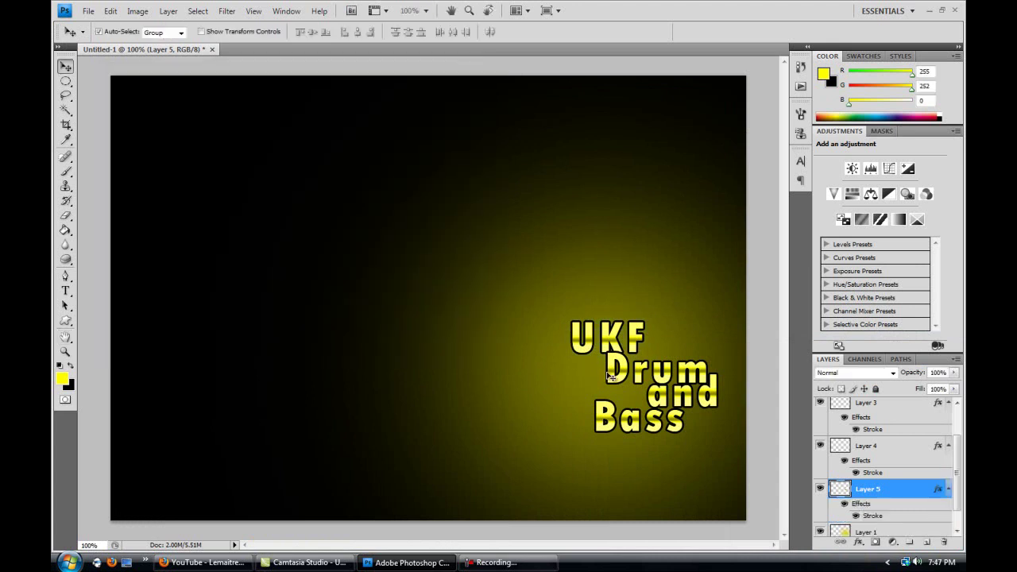
pyautogui.moveTo(652, 372); pyautogui.dragTo(589, 358)
pyautogui.moveTo(659, 392)
pyautogui.mouseDown()
pyautogui.moveTo(605, 390)
pyautogui.moveTo(576, 411)
pyautogui.mouseUp()
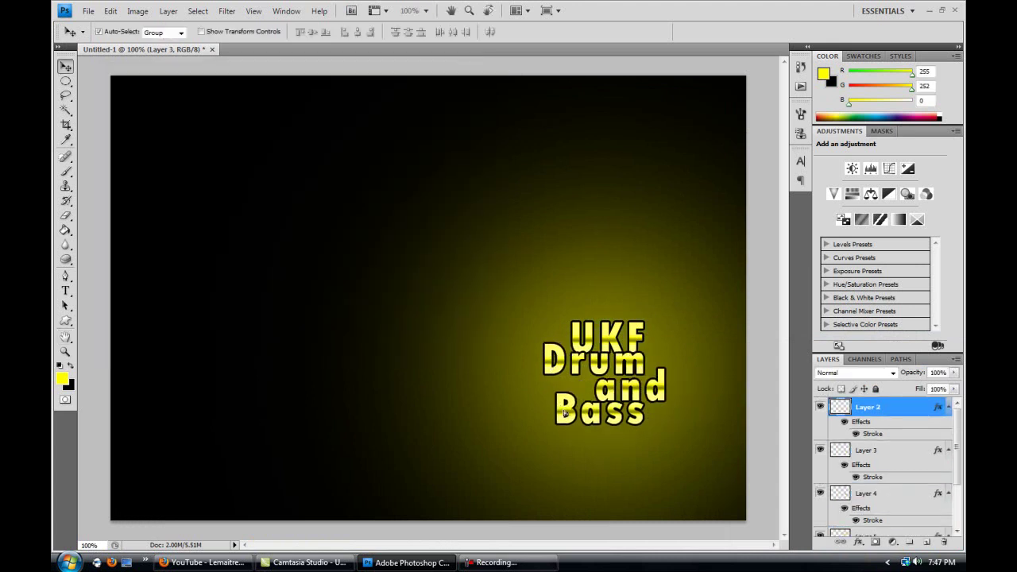
# Merge three of the word layers into one
pyautogui.keyDown('shift'); pyautogui.click(866, 417); pyautogui.keyUp('shift')
pyautogui.rightClick(925, 416)
pyautogui.click(842, 318)
# Fill a rectangular band black, tilt it diagonally across the title, and fade it to 24%
pyautogui.click(65, 81)
pyautogui.click(111, 75)
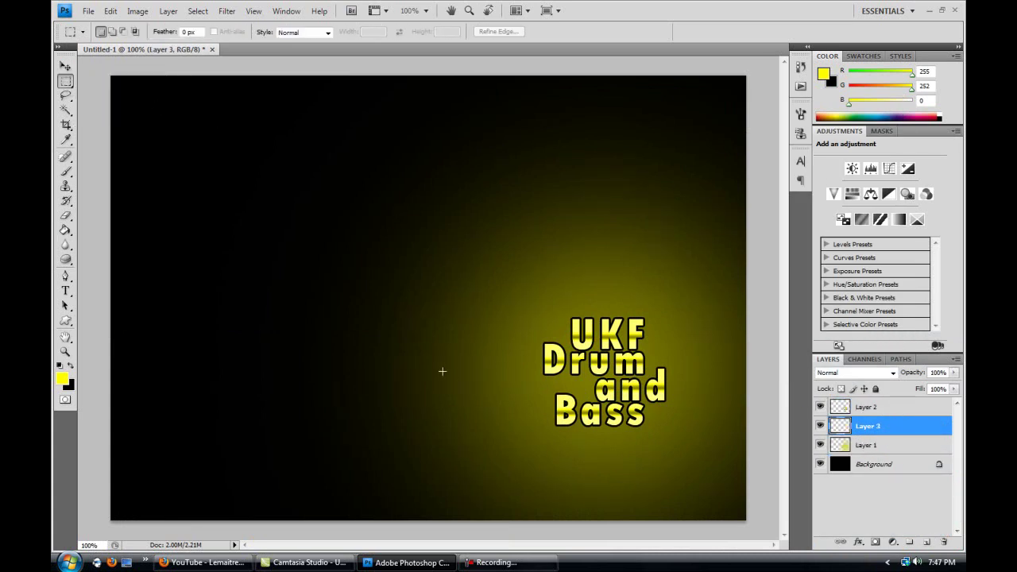
pyautogui.hotkey('shift', 'BackSpace')
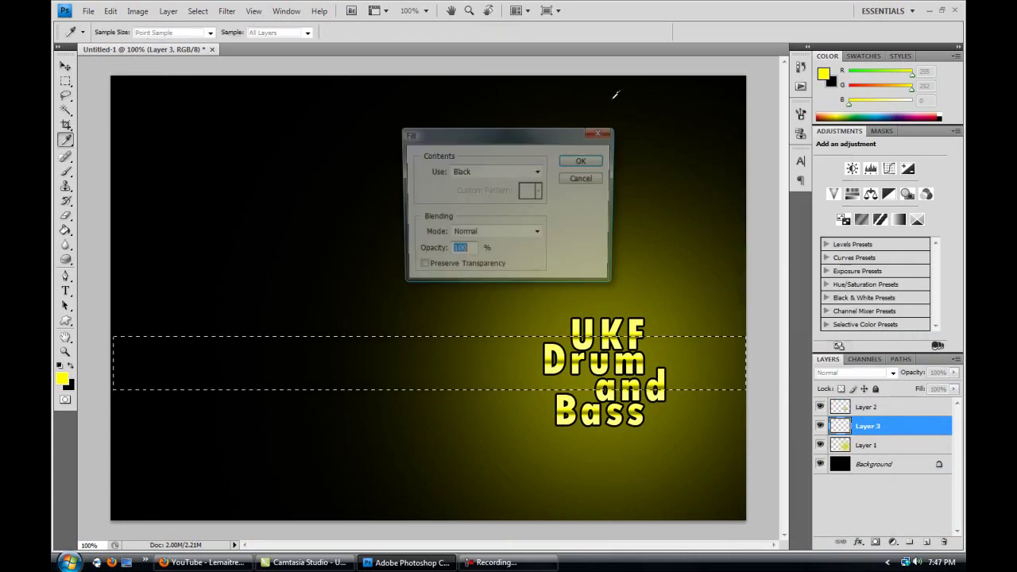
pyautogui.press('Return')
pyautogui.hotkey('ctrl', 't')
pyautogui.rightClick(272, 356)
pyautogui.press('Escape')
pyautogui.moveTo(109, 343)
pyautogui.mouseDown()
pyautogui.moveTo(281, 390)
pyautogui.moveTo(397, 399)
pyautogui.mouseUp()
pyautogui.press('v')
pyautogui.press('Return')
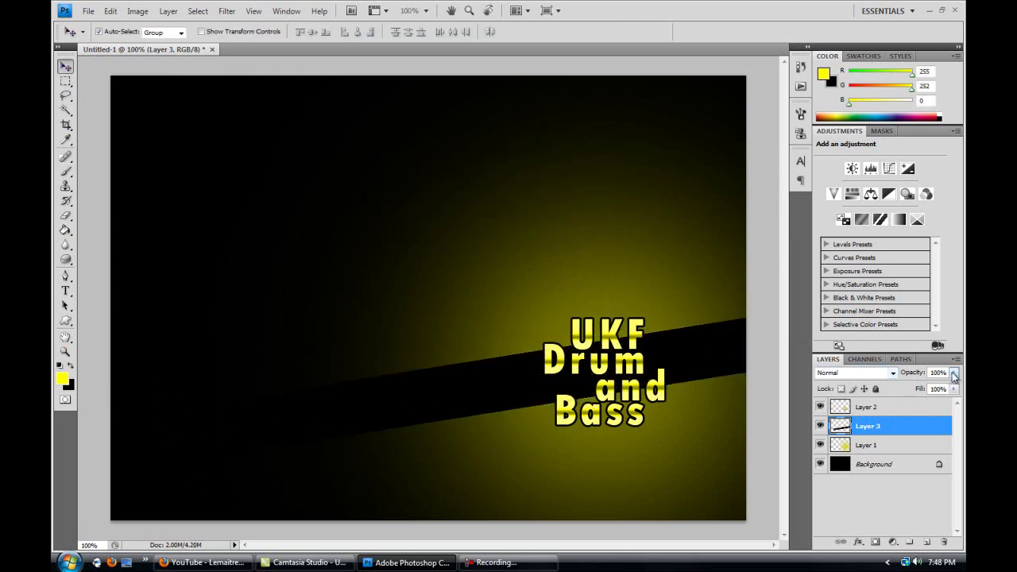
pyautogui.moveTo(953, 376); pyautogui.dragTo(906, 390)
# Try soft-erasing the band's edges, then hide and delete Layer 3
pyautogui.press('e')
pyautogui.click(137, 32)
pyautogui.click(332, 380)
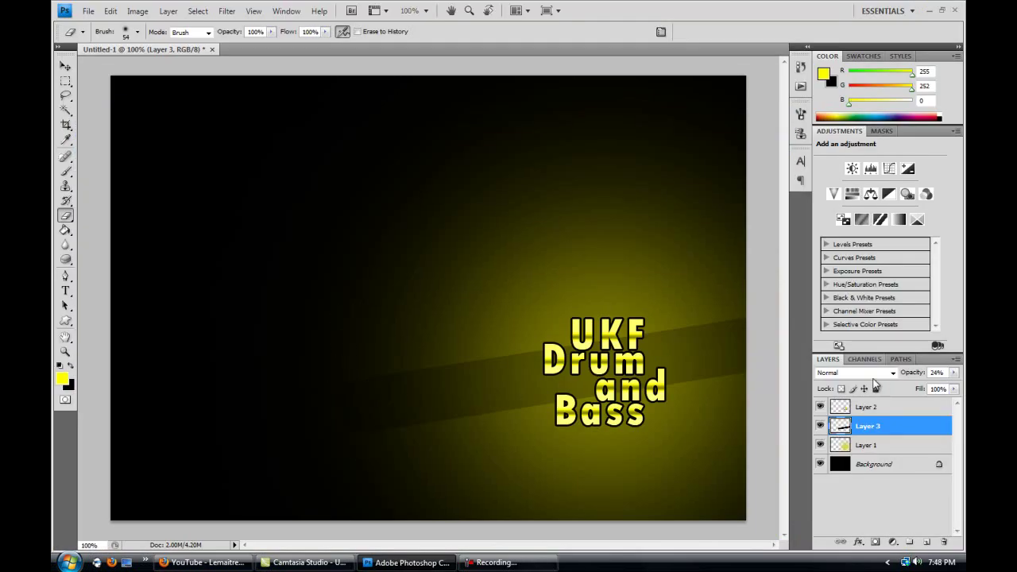
pyautogui.hotkey('ctrl', 'z')
pyautogui.hotkey('ctrl', 'z')
pyautogui.press('v')
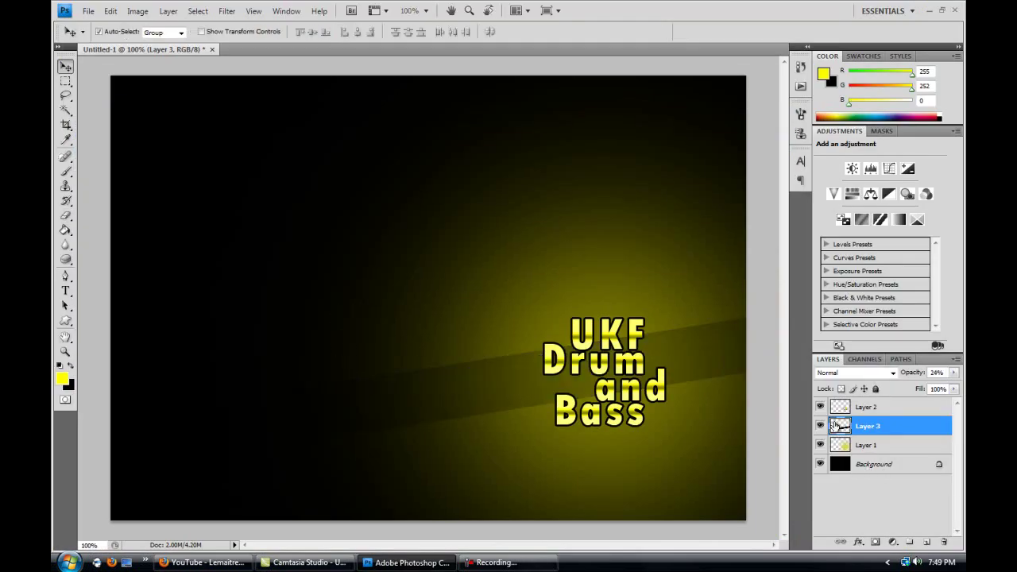
pyautogui.click(820, 426)
pyautogui.rightClick(866, 426)
pyautogui.click(819, 182)
pyautogui.press('p')
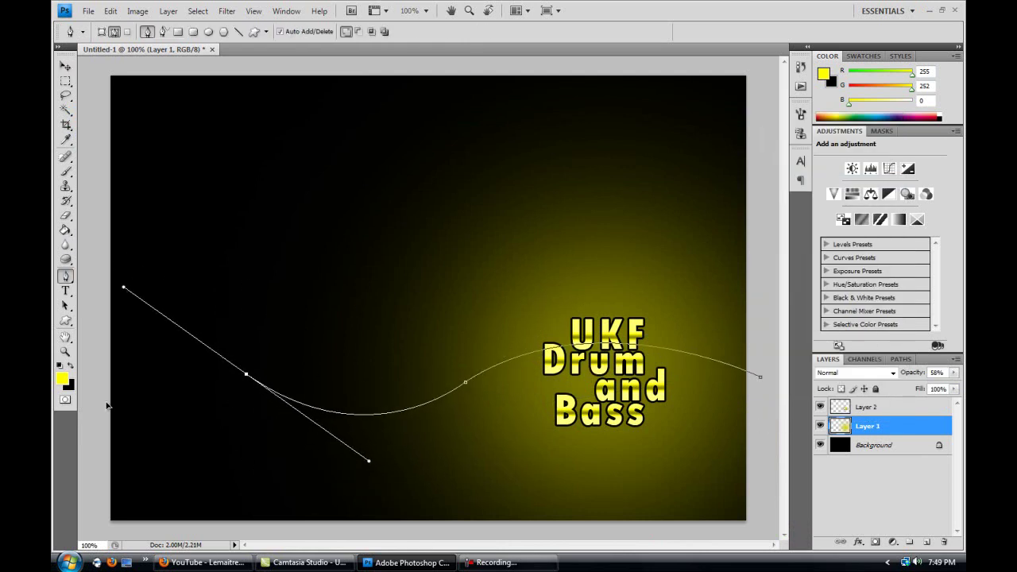
# Fill the swoosh path black, delete the path, restore Layer 1 to 58%, and deselect
pyautogui.moveTo(492, 425); pyautogui.dragTo(493, 430)
pyautogui.rightClick(747, 382)
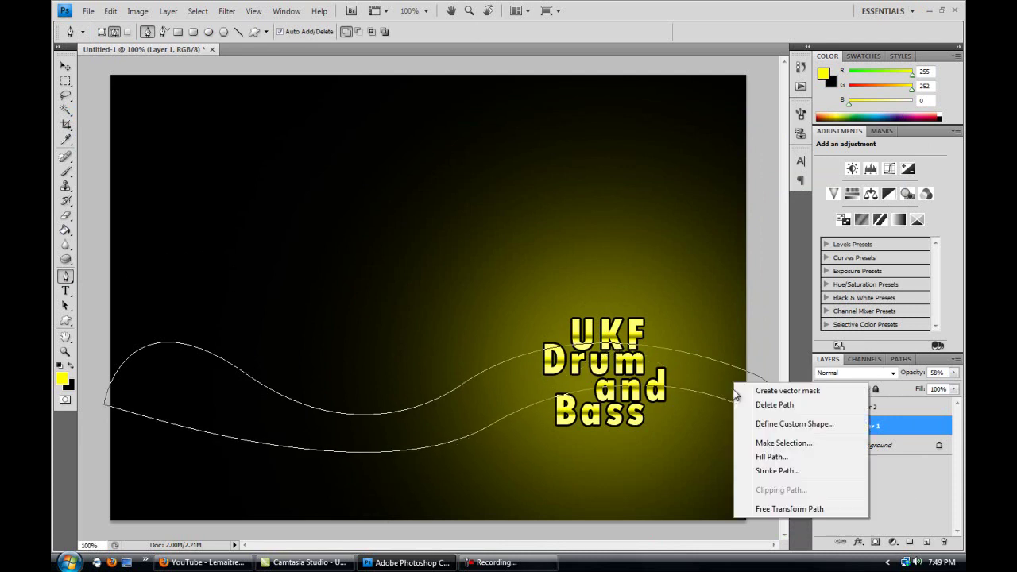
pyautogui.click(767, 454)
pyautogui.press('Return')
pyautogui.rightClick(702, 376)
pyautogui.click(737, 399)
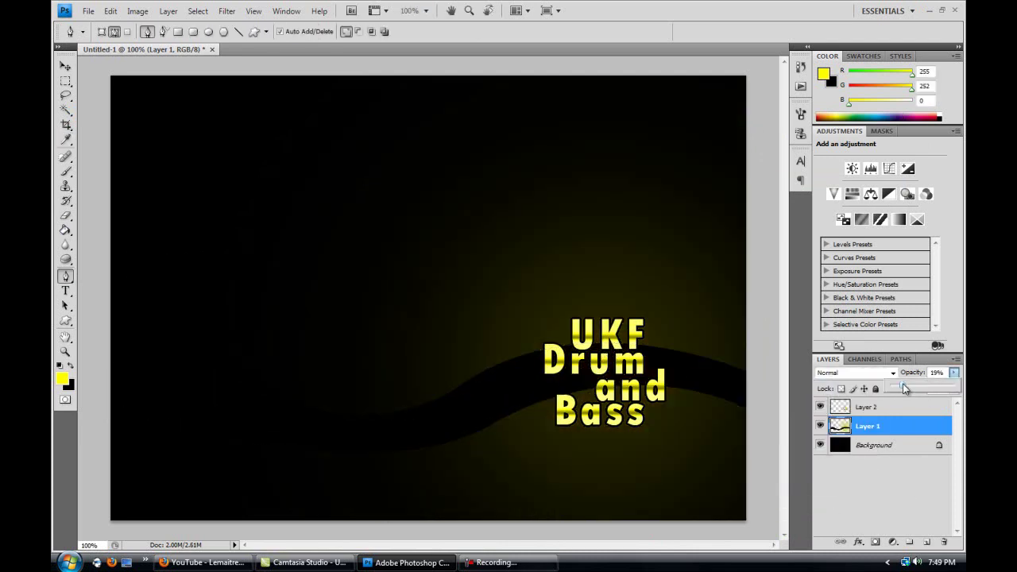
pyautogui.keyDown('ctrl'); pyautogui.click(828, 430); pyautogui.keyUp('ctrl')
pyautogui.press('v')
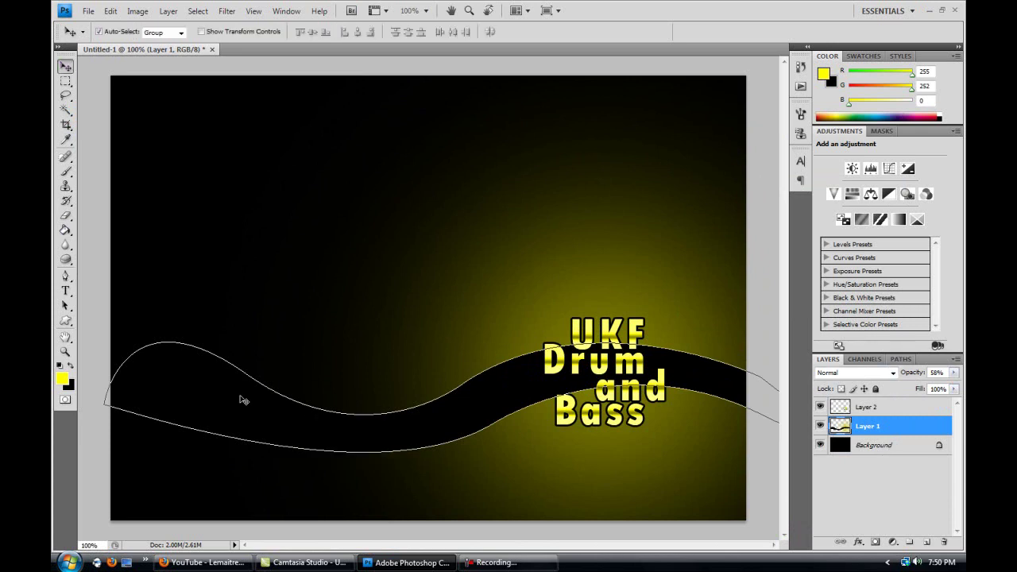
pyautogui.hotkey('ctrl', 'd')
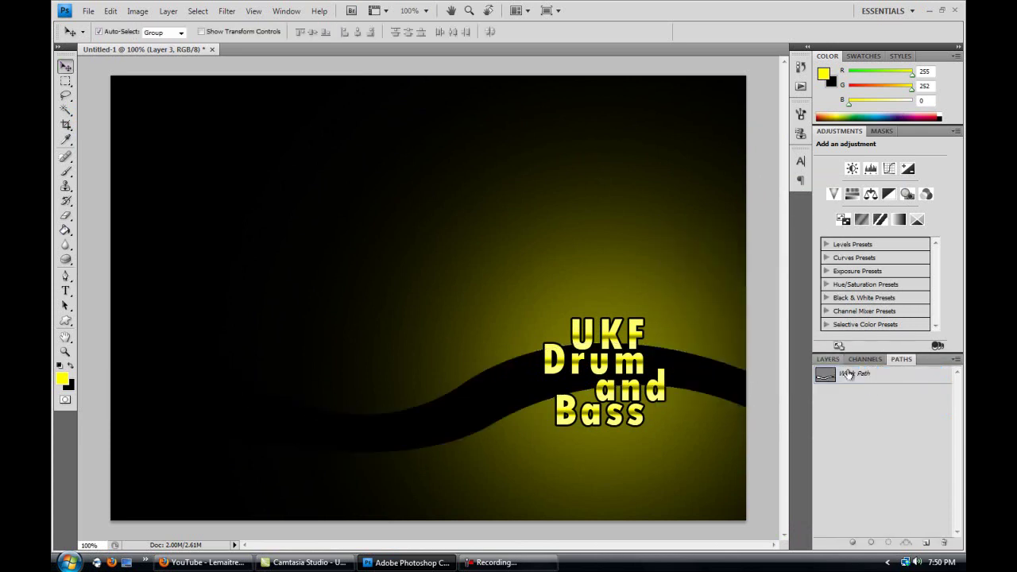
# Revert through the History panel to before the misplaced black swoosh
pyautogui.click(866, 445)
pyautogui.click(286, 10)
pyautogui.click(318, 182)
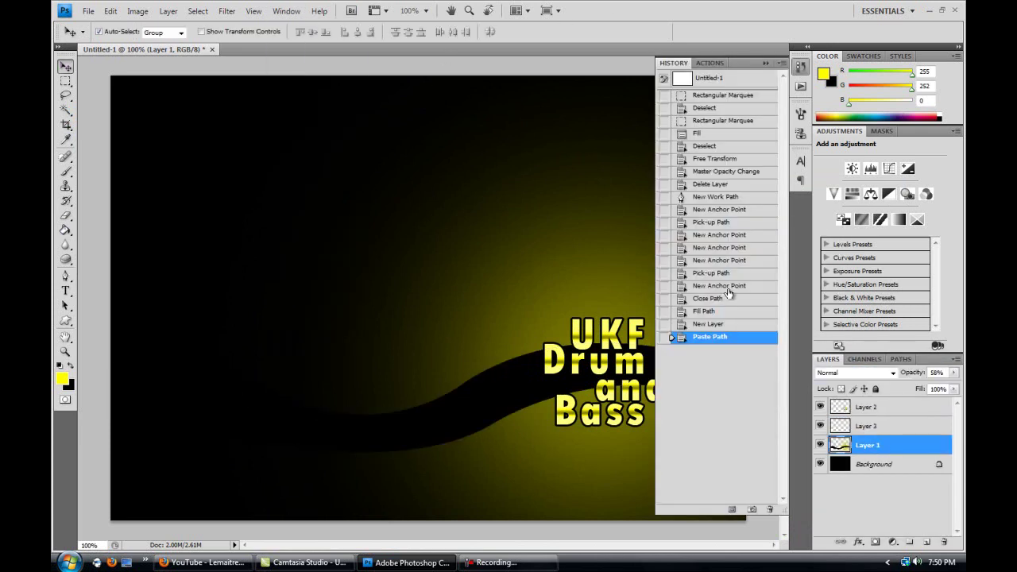
pyautogui.click(710, 197)
pyautogui.click(874, 471)
# Draw a new closed curved wave path across the lower half with the Pen tool
pyautogui.click(65, 275)
pyautogui.moveTo(412, 401)
pyautogui.mouseDown()
pyautogui.moveTo(272, 495)
pyautogui.moveTo(243, 497)
pyautogui.mouseUp()
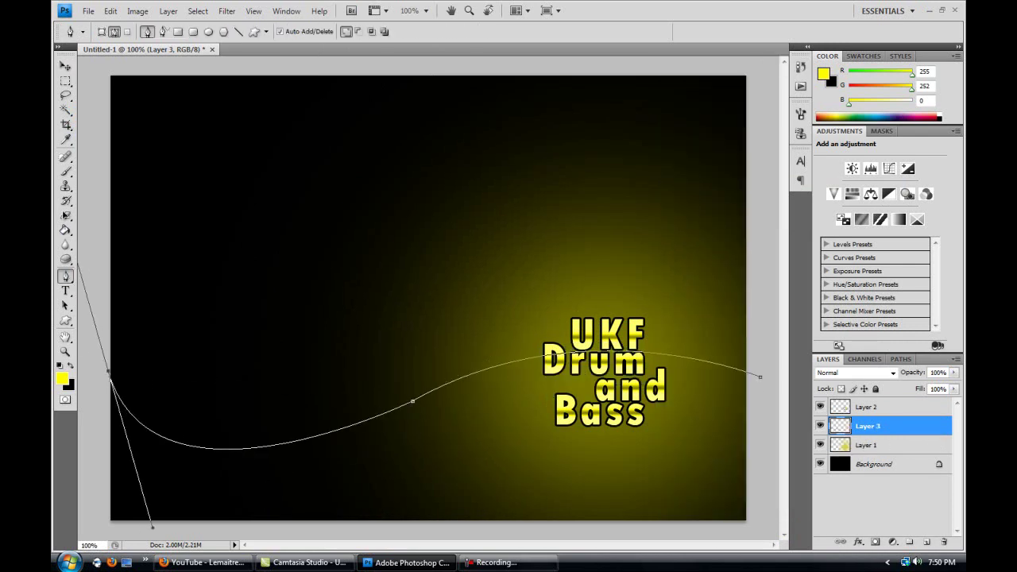
pyautogui.moveTo(492, 364); pyautogui.dragTo(732, 313)
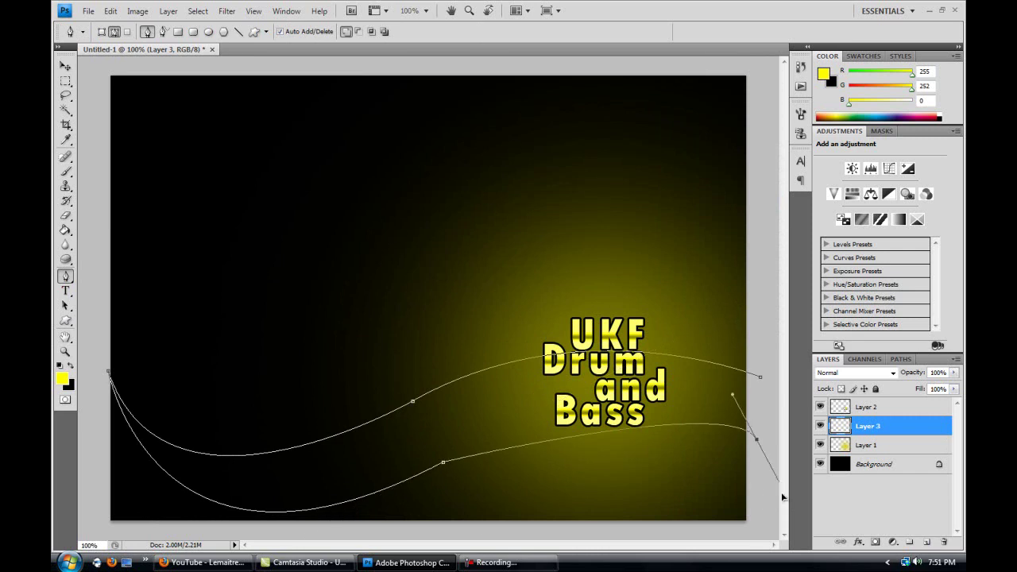
pyautogui.rightClick(744, 408)
# Fill the swoosh path with black, delete the path, and fade the layer to 14% opacity
pyautogui.click(787, 502)
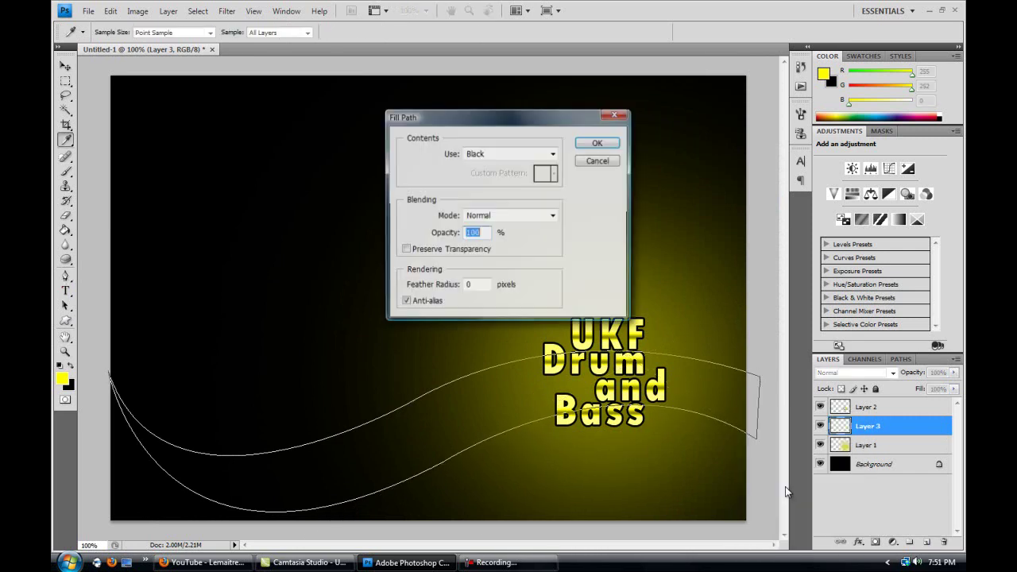
pyautogui.click(595, 141)
pyautogui.rightClick(552, 382)
pyautogui.click(596, 401)
pyautogui.click(953, 372)
pyautogui.click(898, 386)
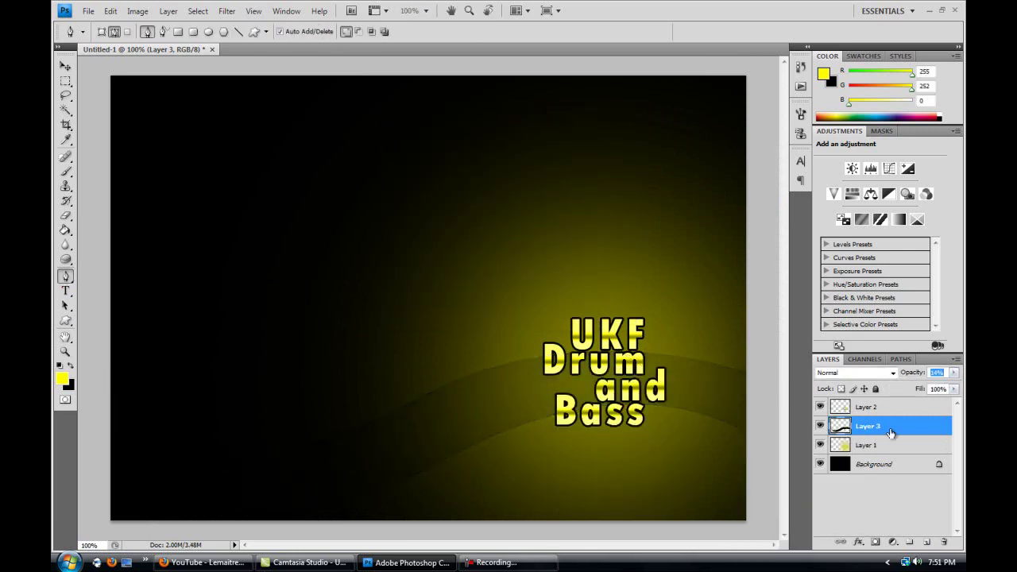
# Duplicate the swoosh layer twice and merge the copies down into Layer 3 copy
pyautogui.hotkey('ctrl', 'j')
pyautogui.press('v')
pyautogui.click(897, 452)
pyautogui.rightClick(898, 450)
pyautogui.click(795, 183)
pyautogui.press('Return')
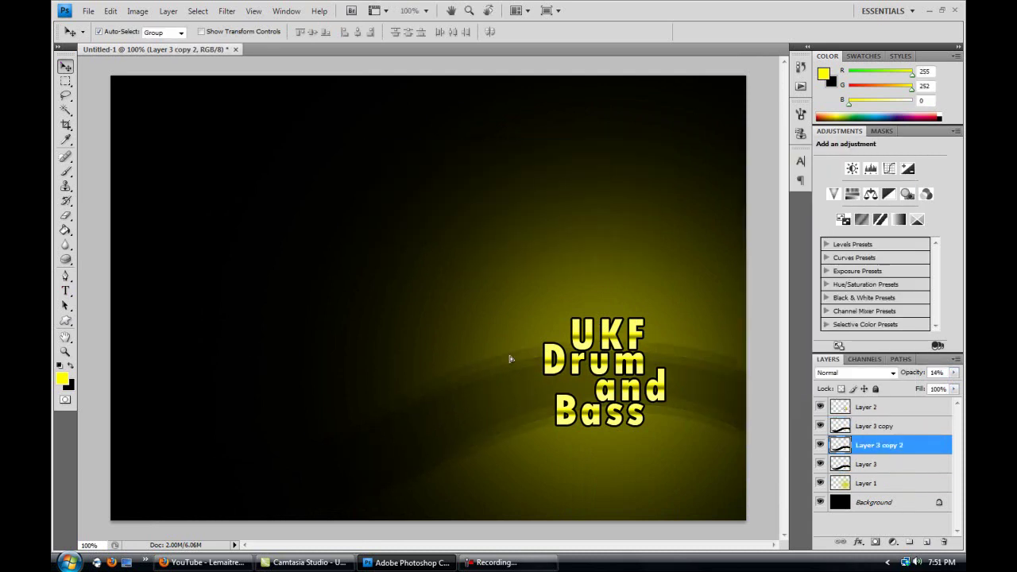
pyautogui.keyDown('shift'); pyautogui.click(876, 463); pyautogui.keyUp('shift')
pyautogui.rightClick(877, 463)
pyautogui.click(751, 386)
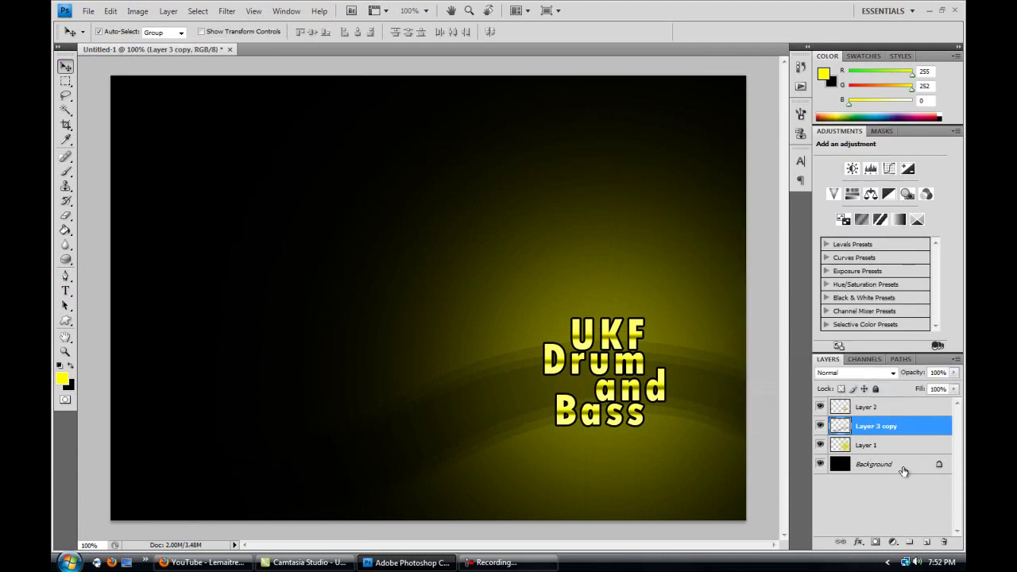
# Draw the zigzag pulse path with the Pen tool on a new empty layer
pyautogui.click(927, 541)
pyautogui.press('p')
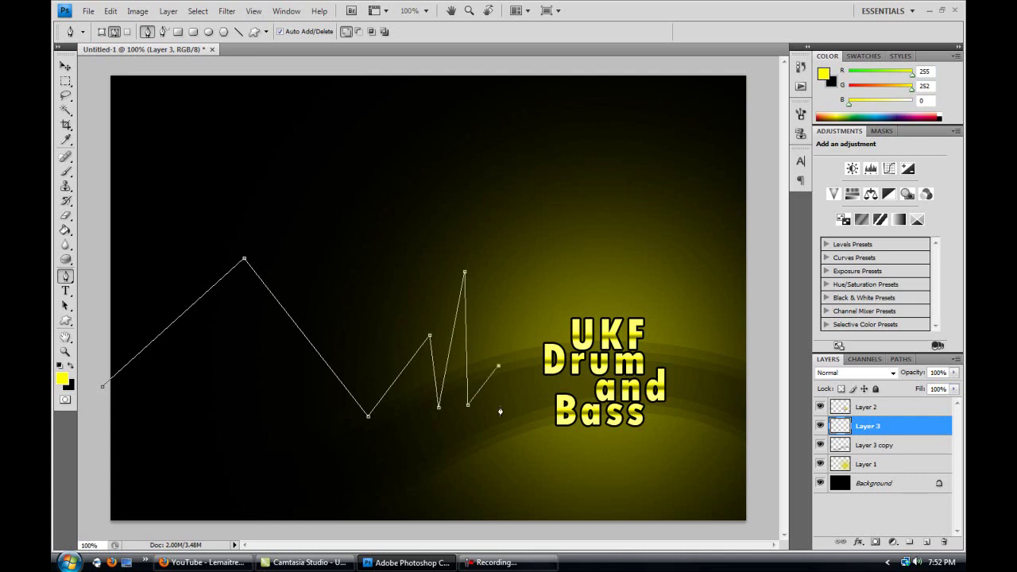
pyautogui.hotkey('ctrl', 'alt', 'z')
pyautogui.hotkey('ctrl', 'alt', 'z')
pyautogui.hotkey('ctrl', 'alt', 'z')
pyautogui.hotkey('ctrl', 'alt', 'z')
pyautogui.hotkey('ctrl', 'alt', 'z')
pyautogui.hotkey('ctrl', 'alt', 'z')
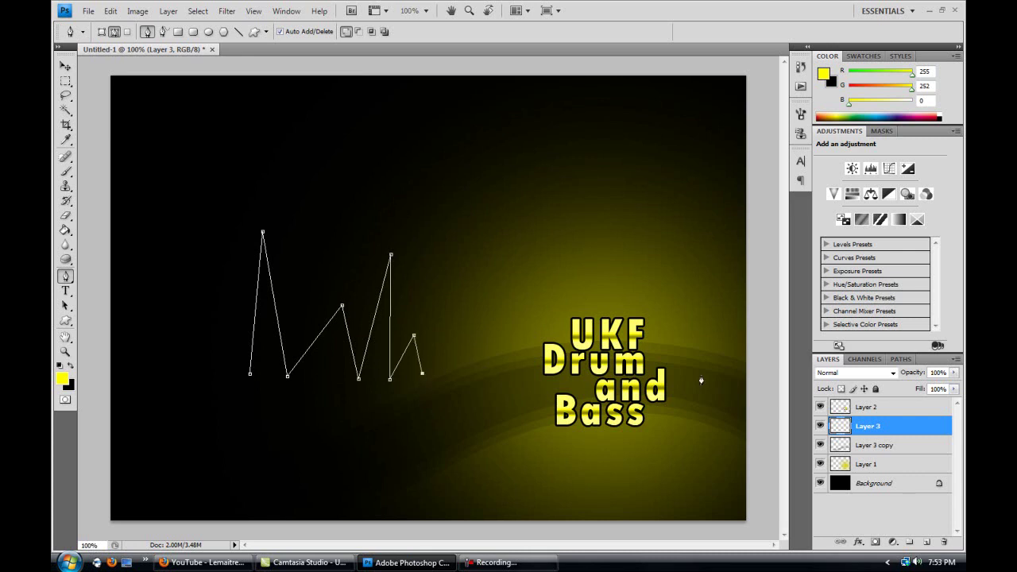
pyautogui.rightClick(394, 348)
pyautogui.click(438, 437)
pyautogui.click(239, 280)
# Select a small hard 3 px brush for stroking
pyautogui.click(230, 287)
pyautogui.click(357, 299)
pyautogui.press('b')
pyautogui.click(137, 32)
pyautogui.doubleClick(205, 141)
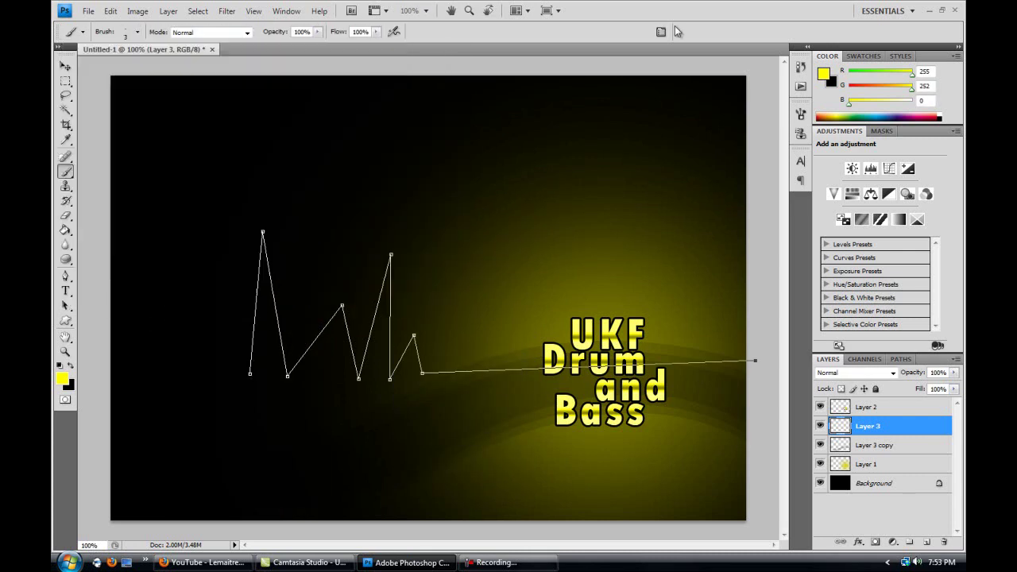
# Stroke the zigzag work path with the yellow brush, then delete the path
pyautogui.click(901, 359)
pyautogui.rightClick(896, 381)
pyautogui.click(755, 429)
pyautogui.click(352, 281)
pyautogui.rightClick(882, 375)
pyautogui.click(762, 397)
pyautogui.press('v')
pyautogui.click(828, 359)
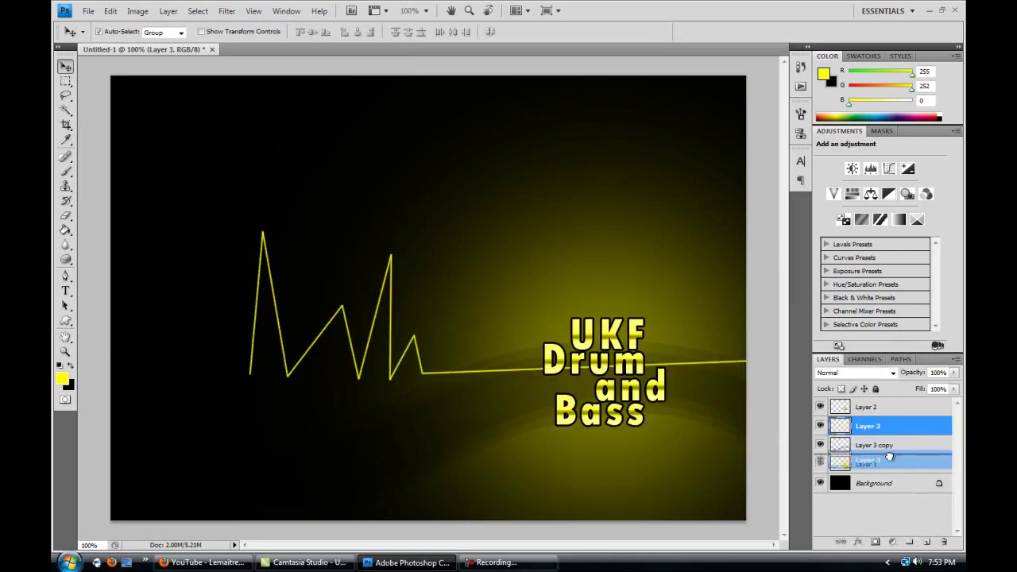
# Move the zigzag layer (Layer 3) down to sit just above Background
pyautogui.moveTo(871, 470); pyautogui.dragTo(886, 482)
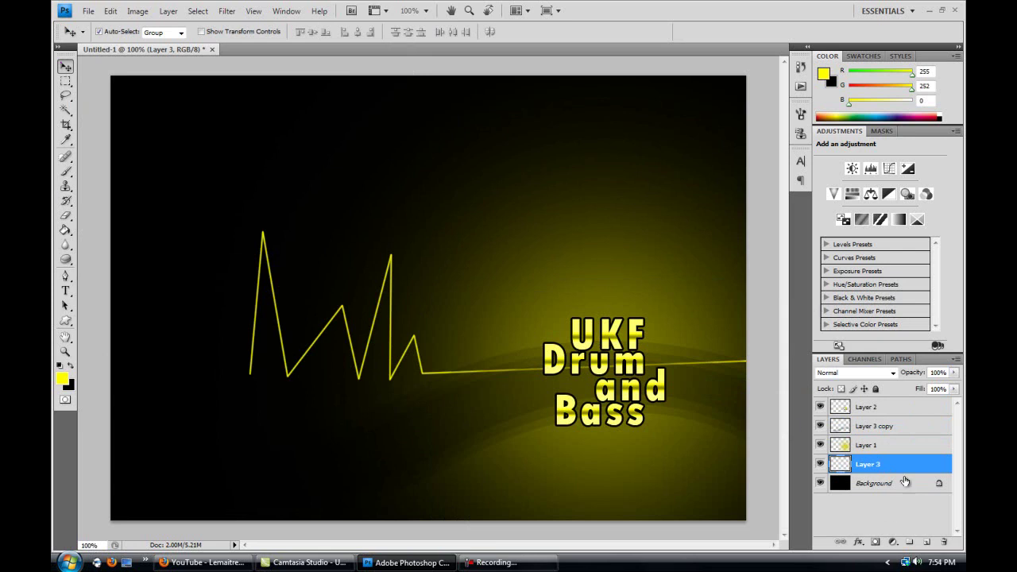
pyautogui.rightClick(918, 426)
pyautogui.click(779, 178)
pyautogui.press('Escape')
pyautogui.click(913, 463)
pyautogui.rightClick(920, 465)
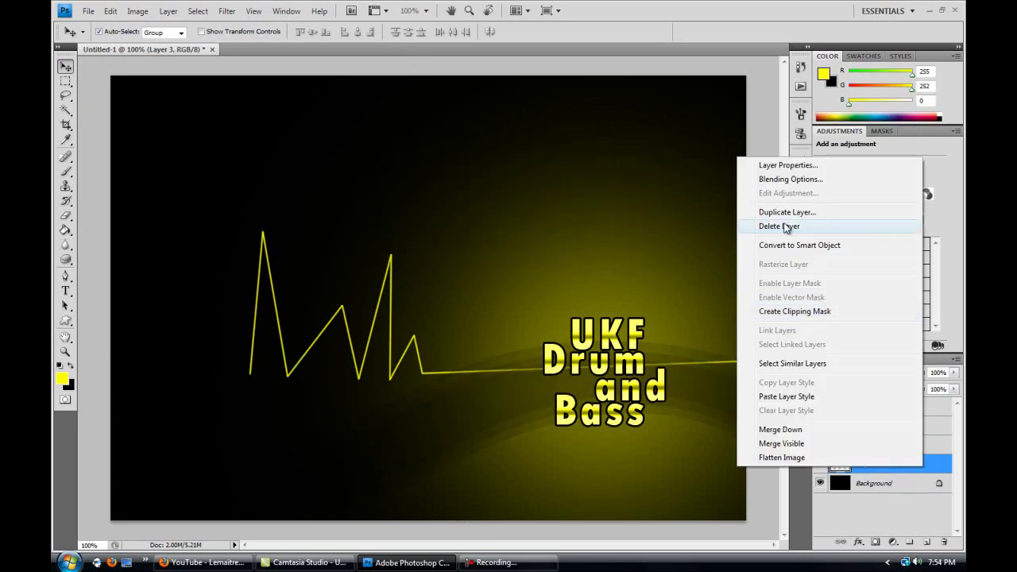
pyautogui.press('Escape')
# Shift the zigzag pulse line right toward the title and select the Blur tool
pyautogui.moveTo(395, 350); pyautogui.dragTo(51, 355)
pyautogui.hotkey('ctrl', 'z')
pyautogui.hotkey('ctrl', 'alt', 'z')
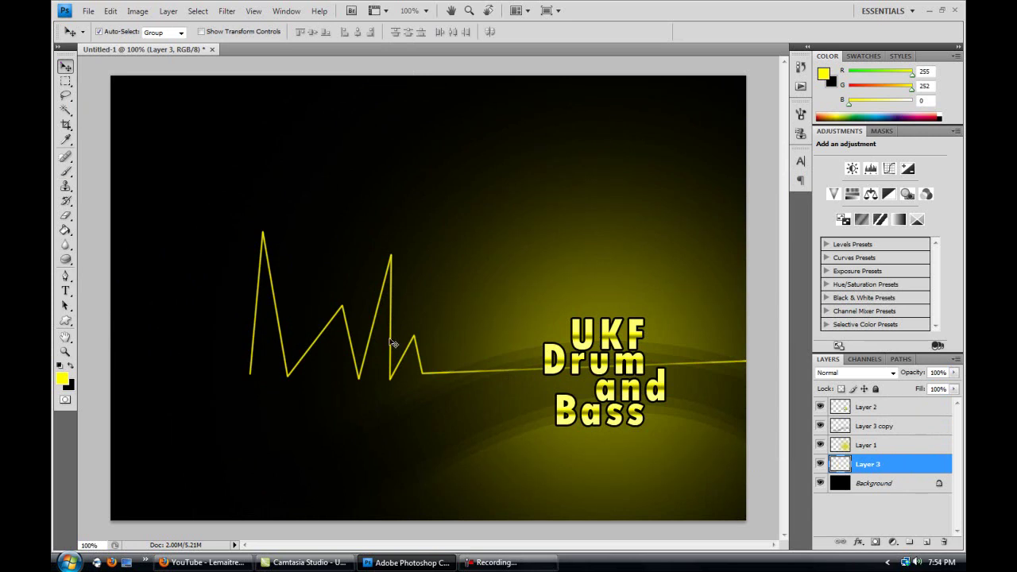
pyautogui.moveTo(282, 345); pyautogui.dragTo(434, 348)
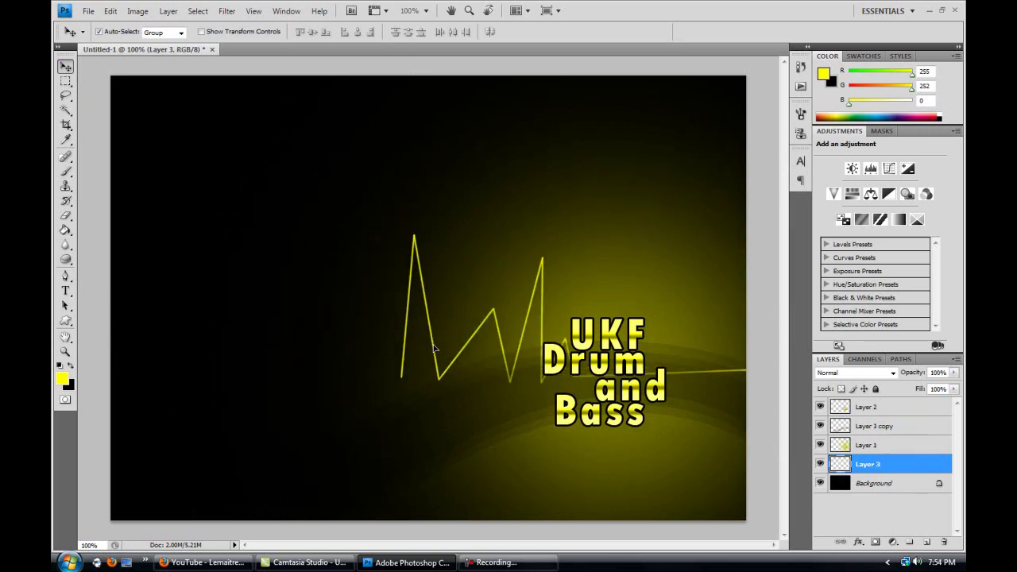
pyautogui.click(65, 244)
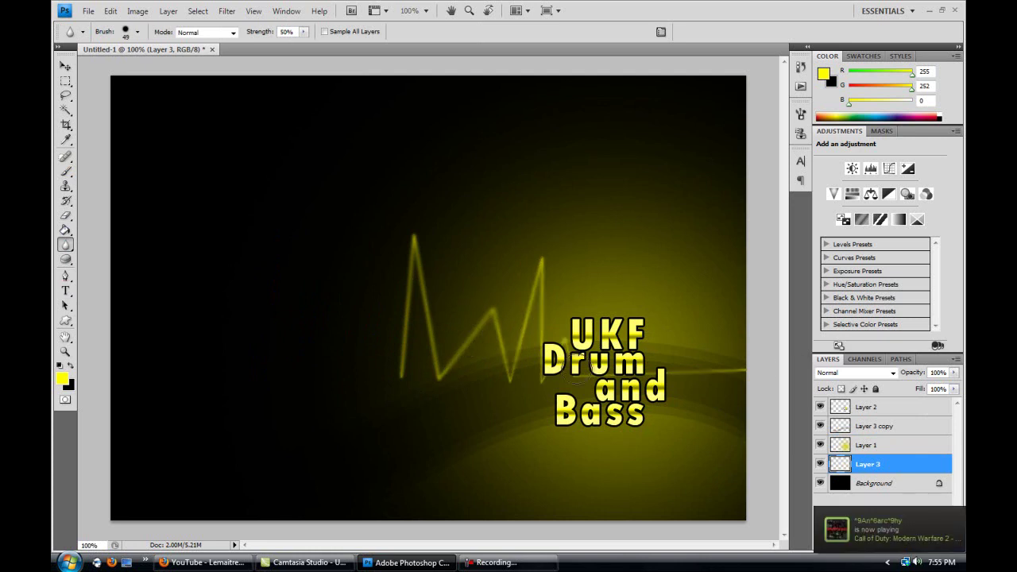
# Remove the extra Layer 3 copy 2 duplicate layer
pyautogui.press('e')
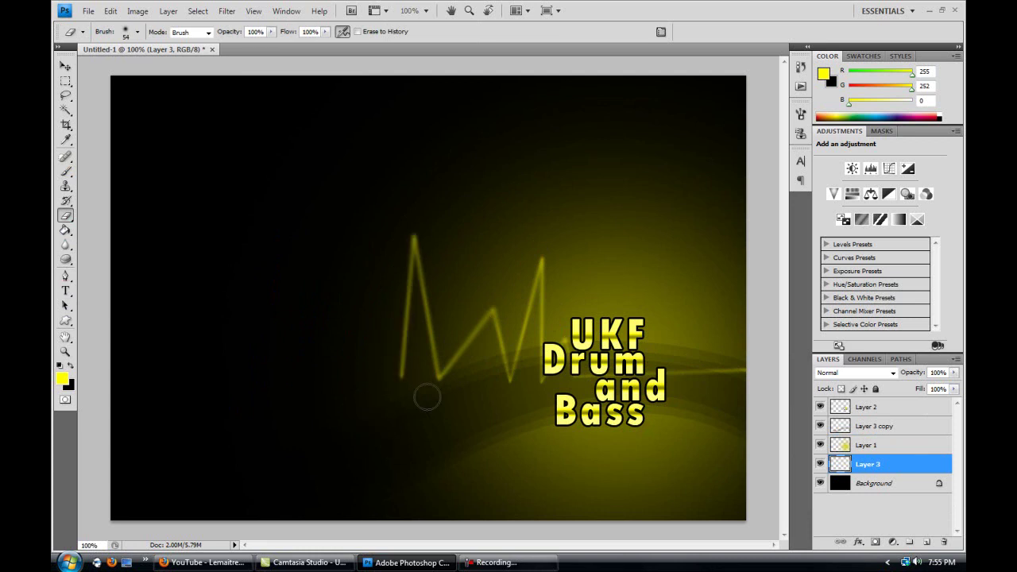
pyautogui.click(65, 66)
pyautogui.rightClick(914, 464)
pyautogui.click(763, 222)
pyautogui.click(617, 170)
pyautogui.hotkey('ctrl', 'alt', 'z')
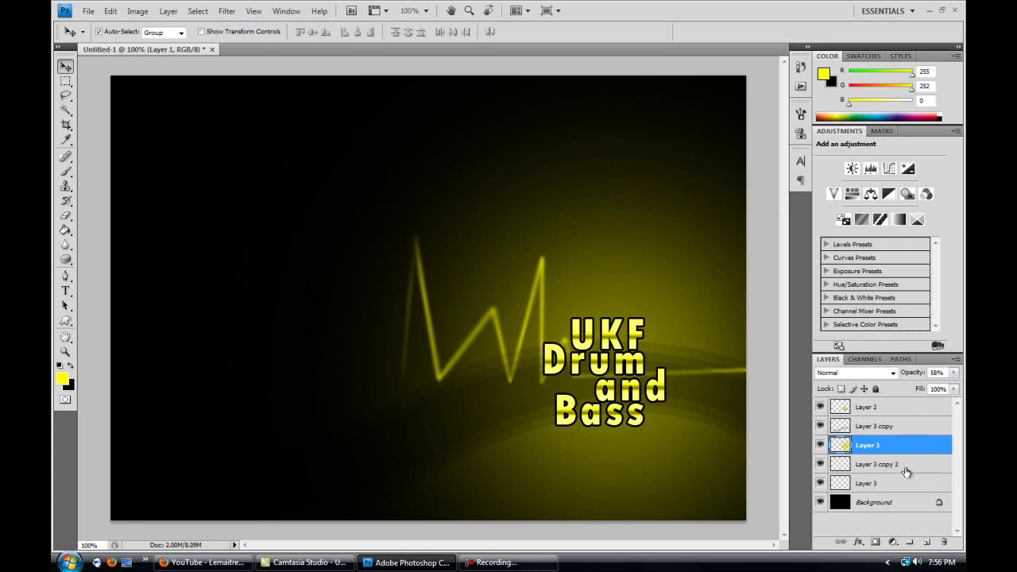
pyautogui.hotkey('ctrl', 'alt', 'z')
pyautogui.hotkey('ctrl', 'alt', 'z')
pyautogui.hotkey('ctrl', 'alt', 'z')
# Show Layer 1 again to restore the glow and add empty Layer 4
pyautogui.click(820, 445)
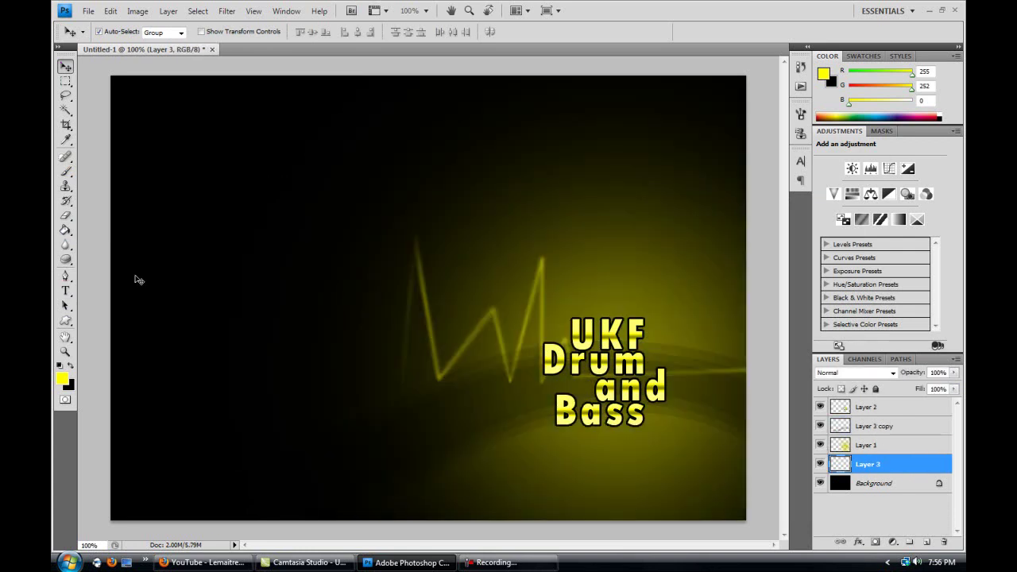
pyautogui.click(874, 426)
pyautogui.hotkey('ctrl', 'shift', 'alt', 'n')
# Stamp the large 860 px swoosh-and-sparkles brush in yellow on Layer 4
pyautogui.press('b')
pyautogui.click(137, 32)
pyautogui.scroll(-10, 442, 272)
pyautogui.scroll(-2, 441, 272)
pyautogui.click(323, 265)
pyautogui.press('Return')
pyautogui.click(138, 32)
pyautogui.doubleClick(223, 239)
pyautogui.click(441, 301)
# Rotate the swoosh 90° clockwise and move it to curve around the lower-right title
pyautogui.hotkey('ctrl', 't')
pyautogui.rightClick(257, 122)
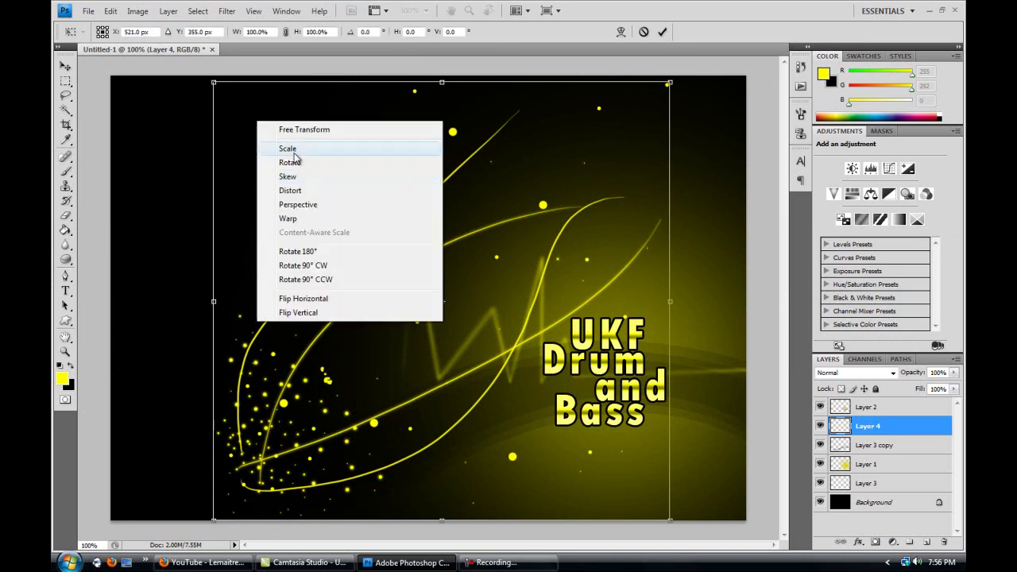
pyautogui.click(305, 163)
pyautogui.moveTo(445, 302)
pyautogui.mouseDown()
pyautogui.moveTo(646, 485)
pyautogui.moveTo(634, 477)
pyautogui.mouseUp()
pyautogui.press('v')
pyautogui.press('Return')
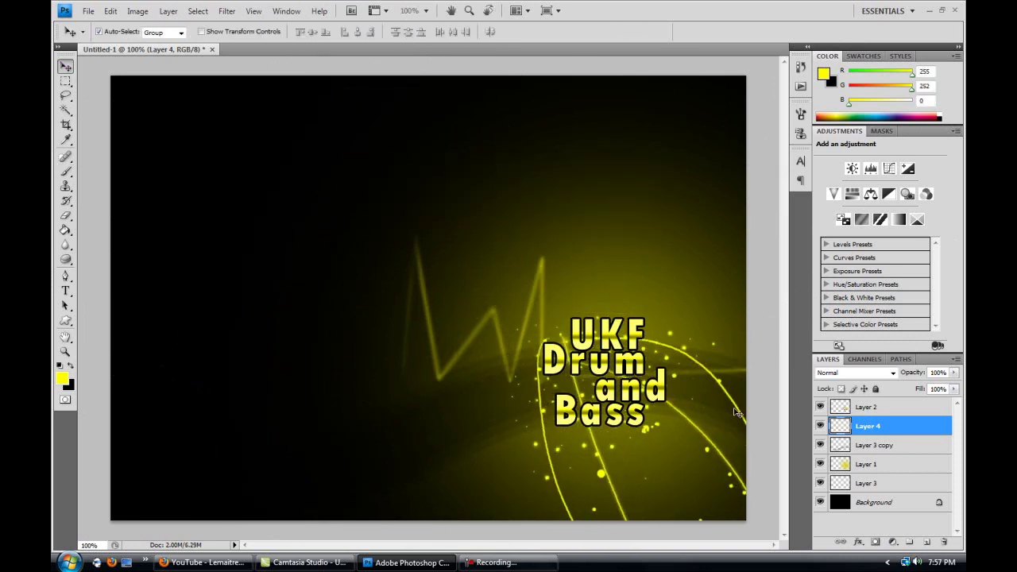
pyautogui.click(67, 174)
pyautogui.click(137, 32)
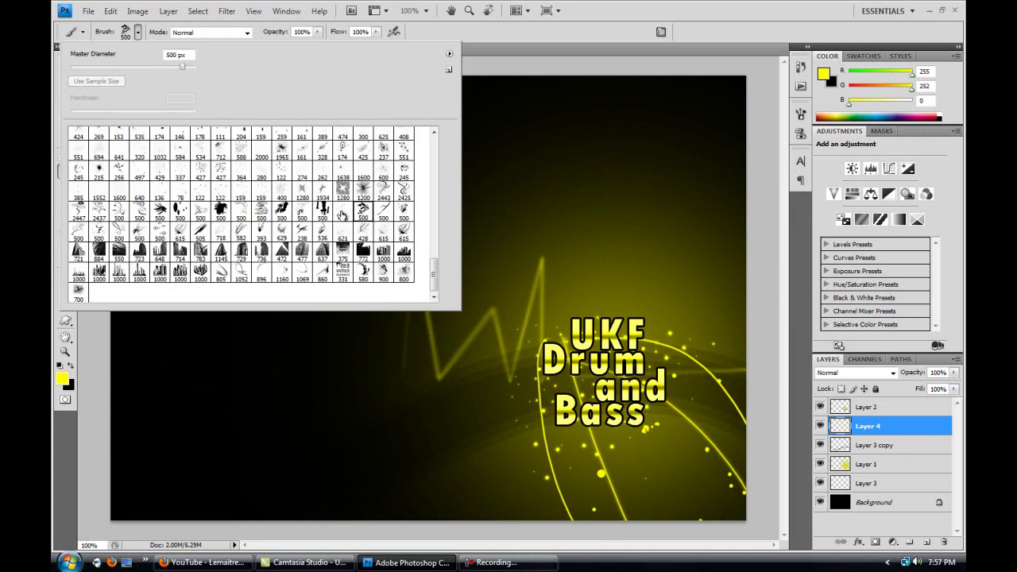
# Create a new layer for the streaks and try a first streak stamp, then undo it
pyautogui.press('Return')
pyautogui.click(820, 426)
pyautogui.click(926, 541)
pyautogui.click(699, 357)
pyautogui.hotkey('ctrl', 'z')
# Stamp the streak brush at 666 px, rotate it about 171°, and move it lower right
pyautogui.click(137, 32)
pyautogui.moveTo(176, 71); pyautogui.dragTo(186, 72)
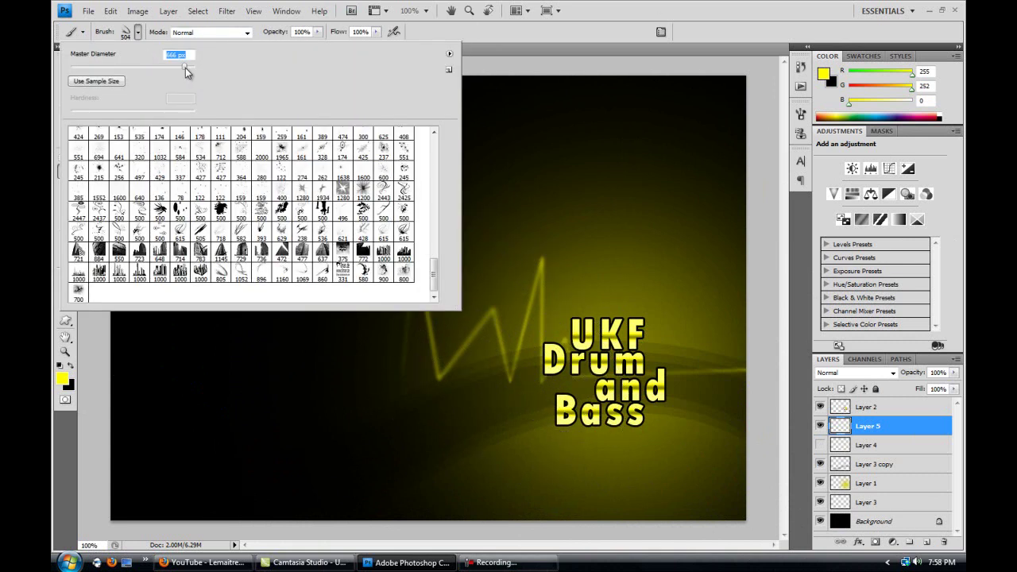
pyautogui.press('Return')
pyautogui.click(461, 306)
pyautogui.hotkey('ctrl', 't')
pyautogui.moveTo(251, 171); pyautogui.dragTo(642, 423)
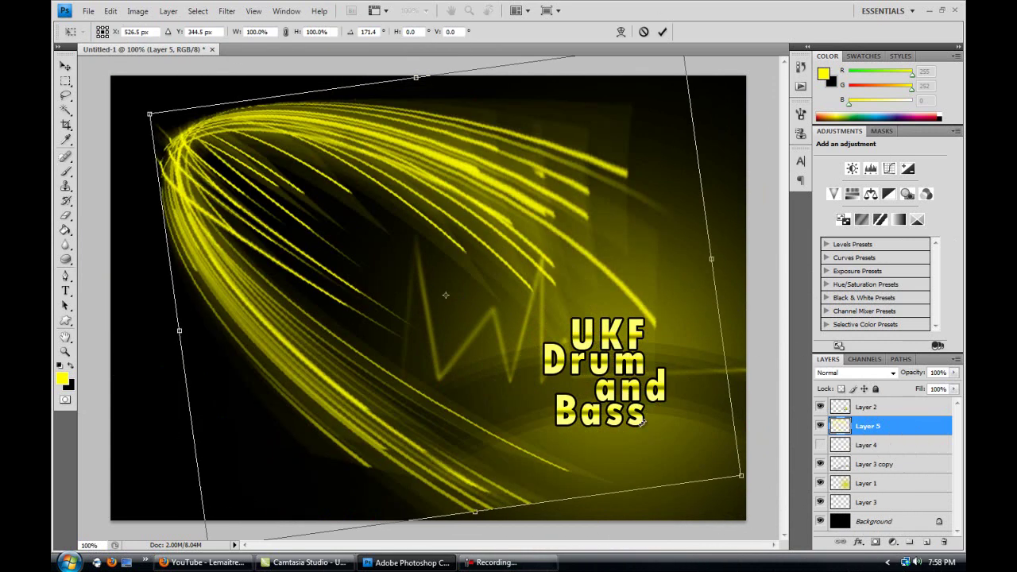
pyautogui.moveTo(173, 159); pyautogui.dragTo(608, 469)
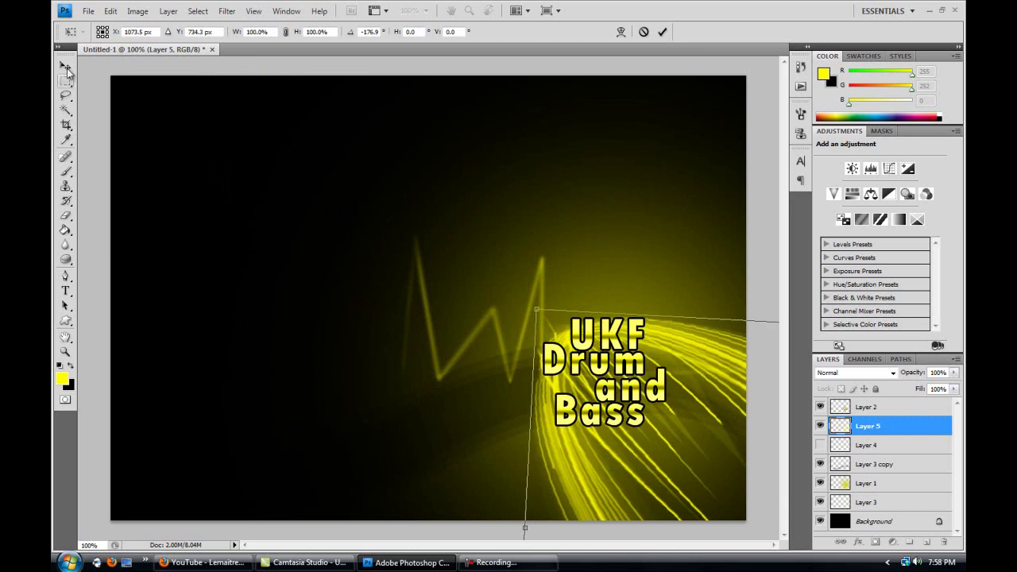
pyautogui.click(66, 69)
# Give the streak layer a black Color Overlay and fade it to 30% opacity
pyautogui.rightClick(914, 425)
pyautogui.click(747, 164)
pyautogui.click(149, 242)
pyautogui.click(361, 120)
pyautogui.click(700, 518)
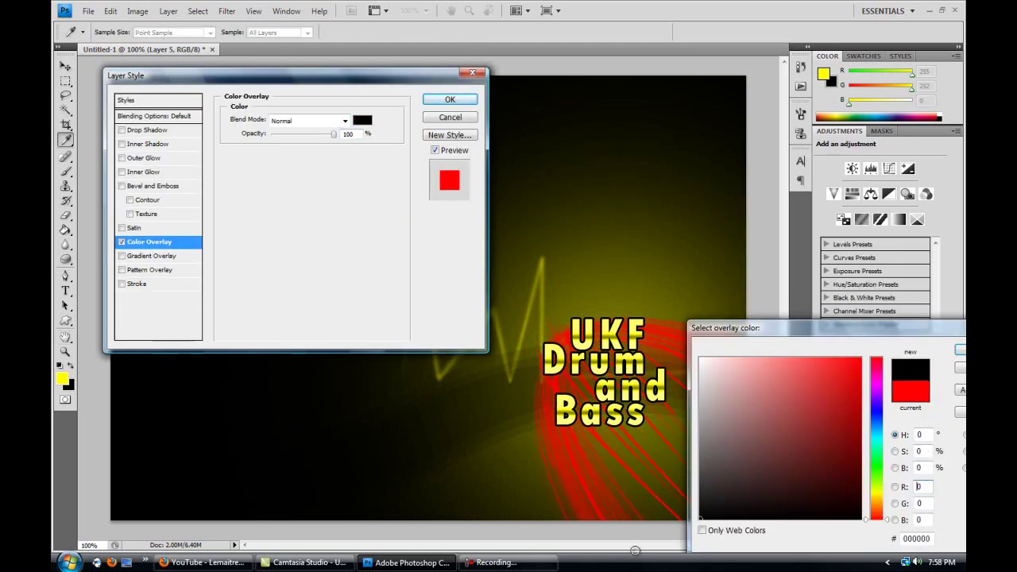
pyautogui.press('Return')
pyautogui.press('Return')
pyautogui.moveTo(954, 371); pyautogui.dragTo(905, 388)
pyautogui.click(820, 469)
pyautogui.click(820, 469)
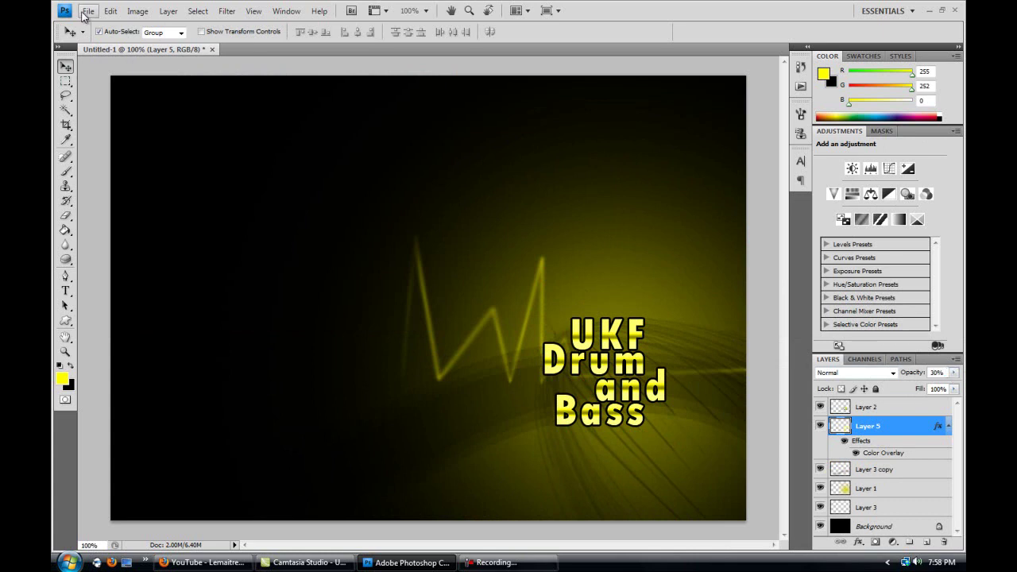
# Set the scribble brush size to 215 px
pyautogui.click(497, 562)
pyautogui.click(66, 172)
pyautogui.click(135, 32)
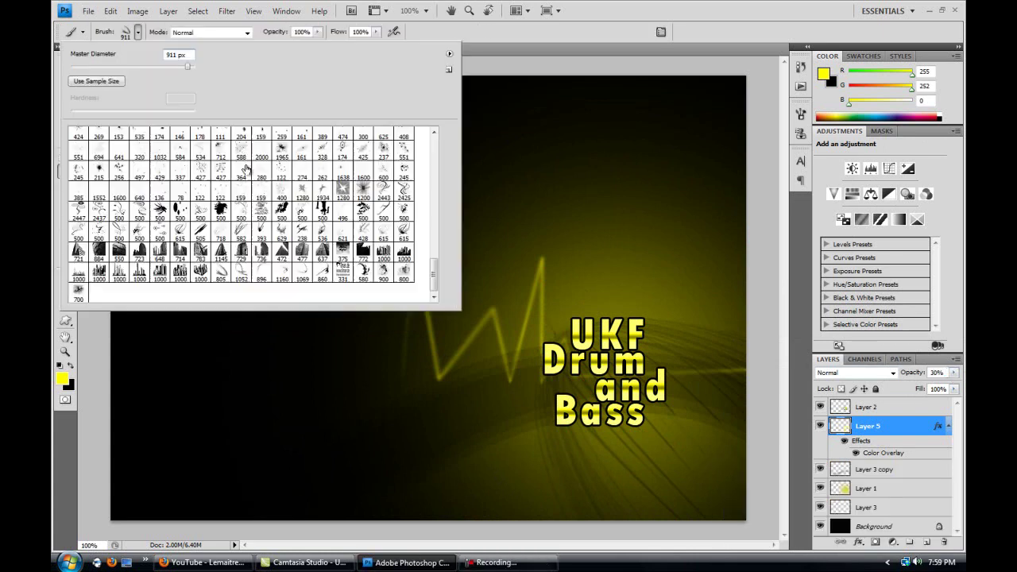
pyautogui.write('215')
pyautogui.press('Return')
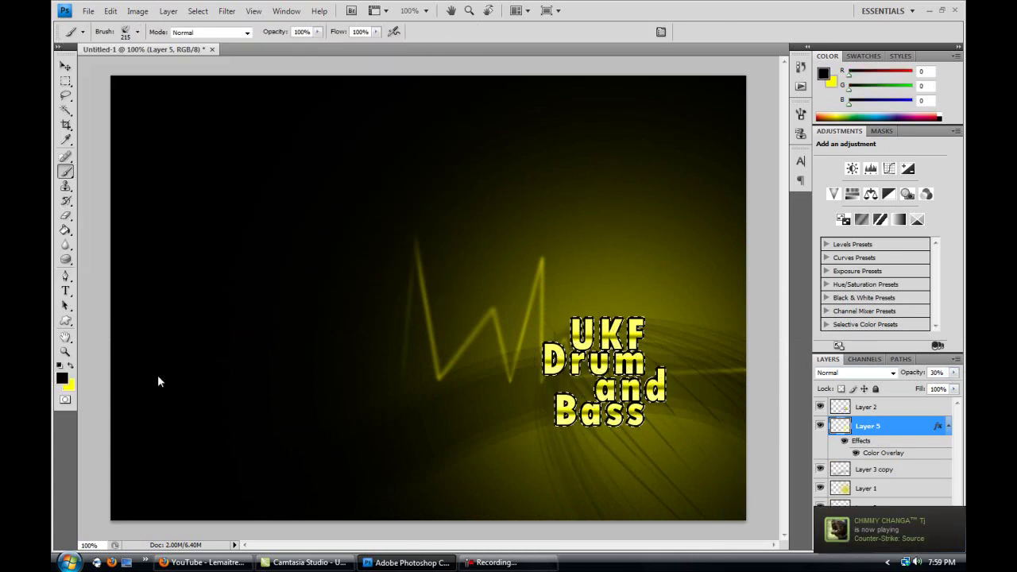
# Paint black scribbles over the title on a new layer above Layer 2, enlarging the brush to 442
pyautogui.click(870, 408)
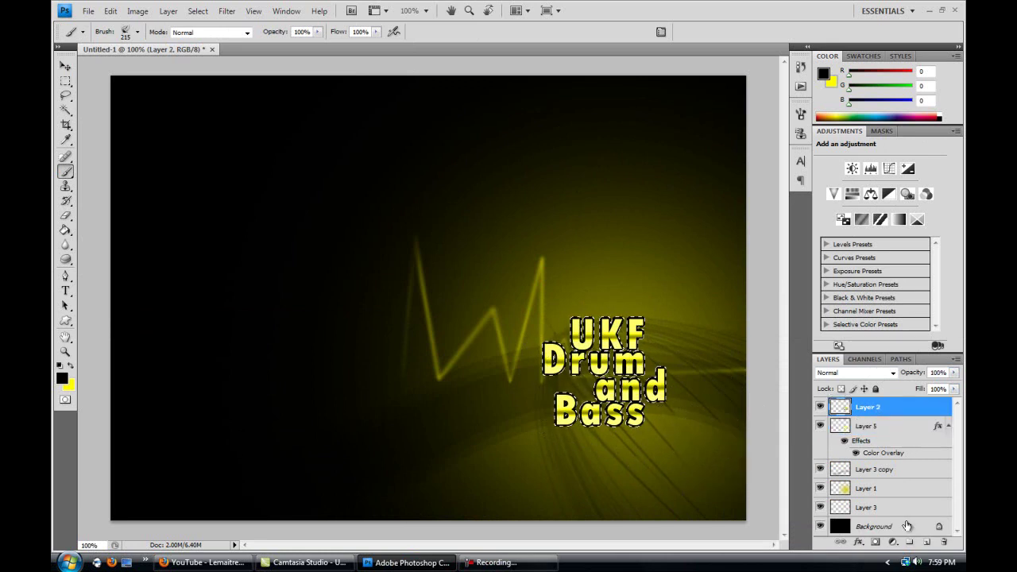
pyautogui.click(926, 541)
pyautogui.click(572, 389)
pyautogui.click(137, 32)
pyautogui.click(263, 278)
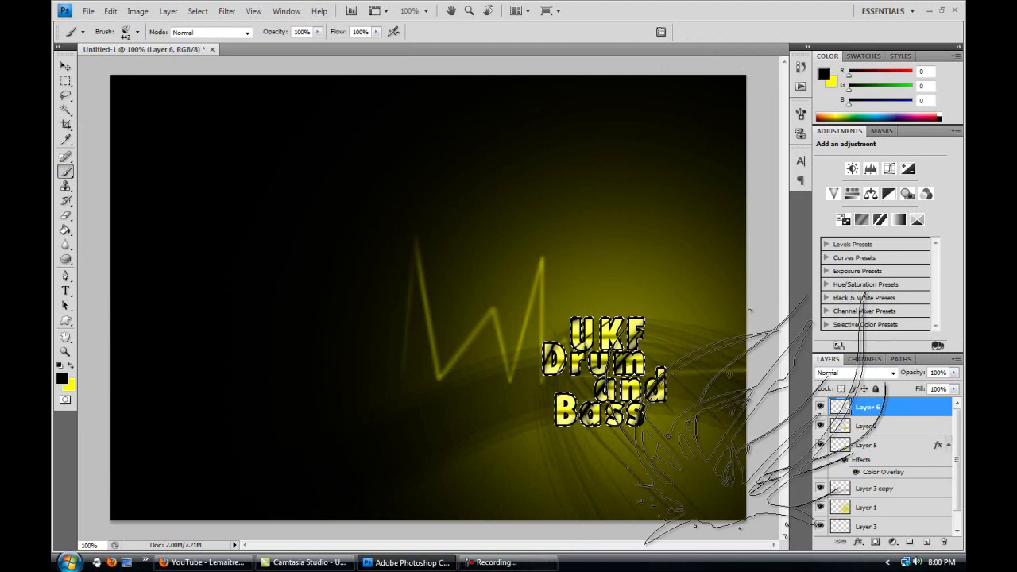
pyautogui.click(66, 67)
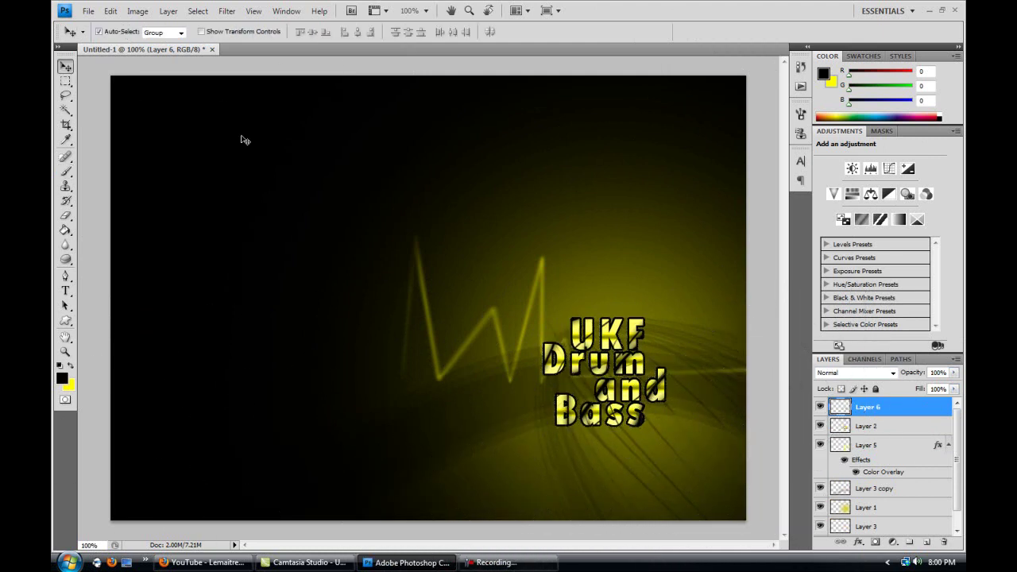
pyautogui.hotkey('alt', 'f')
# Open Flare 1.png, tint it with a yellow Multiply layer, and merge into one layer
pyautogui.press('o')
pyautogui.scroll(-5, 603, 159)
pyautogui.doubleClick(529, 208)
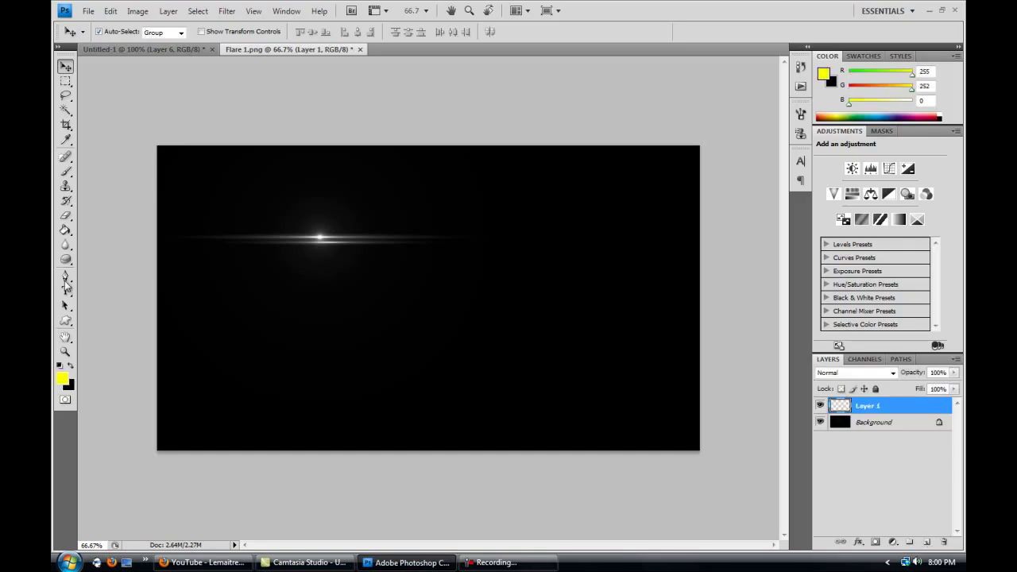
pyautogui.hotkey('alt', 'BackSpace')
pyautogui.click(856, 373)
pyautogui.click(840, 236)
pyautogui.rightClick(903, 422)
pyautogui.doubleClick(874, 422)
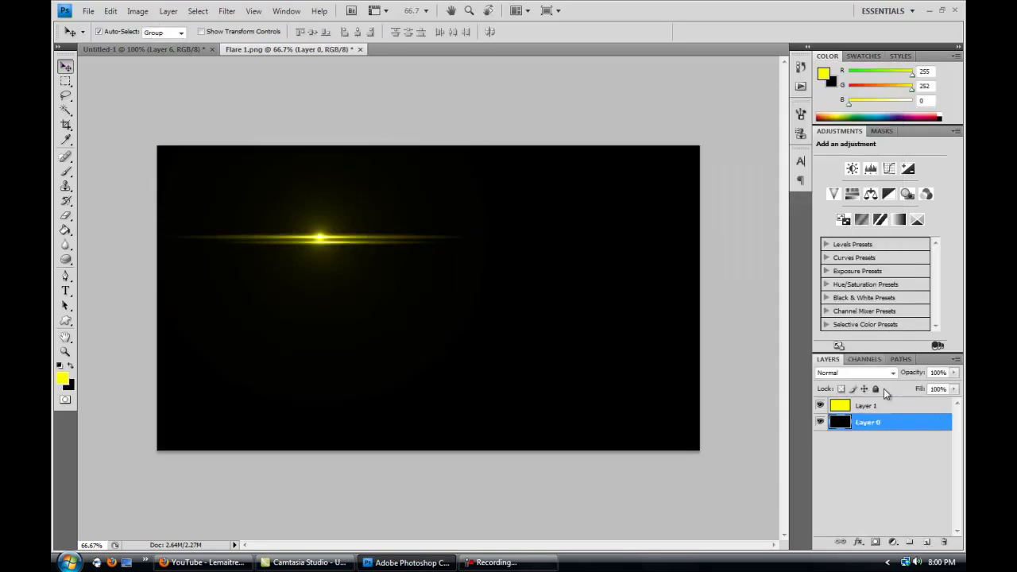
pyautogui.hotkey('ctrl', 'shift', 'e')
# Bring the yellow flare into the poster and set its blend mode to Linear Dodge
pyautogui.moveTo(844, 420); pyautogui.dragTo(624, 402)
pyautogui.click(855, 372)
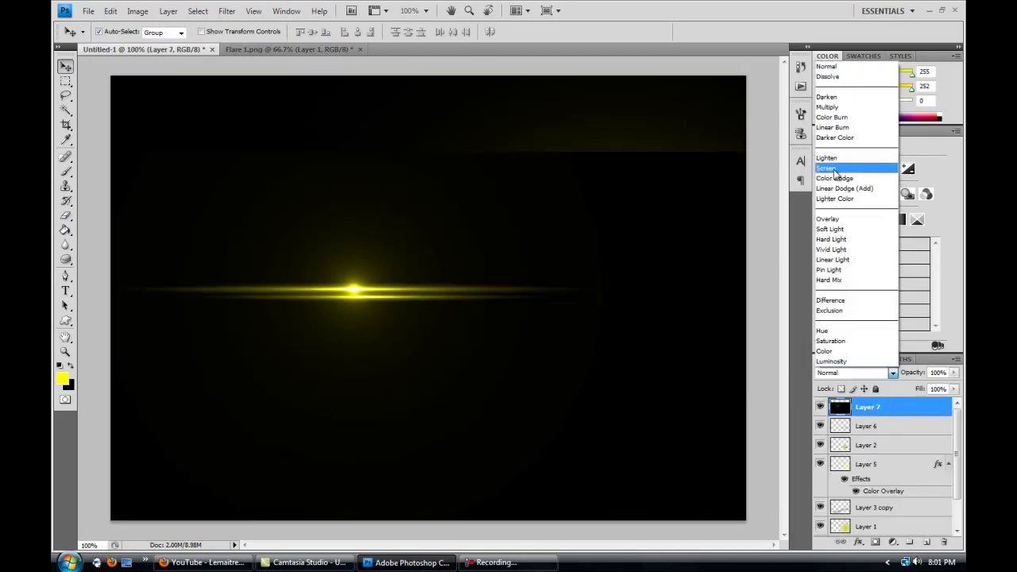
pyautogui.click(830, 169)
pyautogui.hotkey('ctrl', 't')
pyautogui.press('Return')
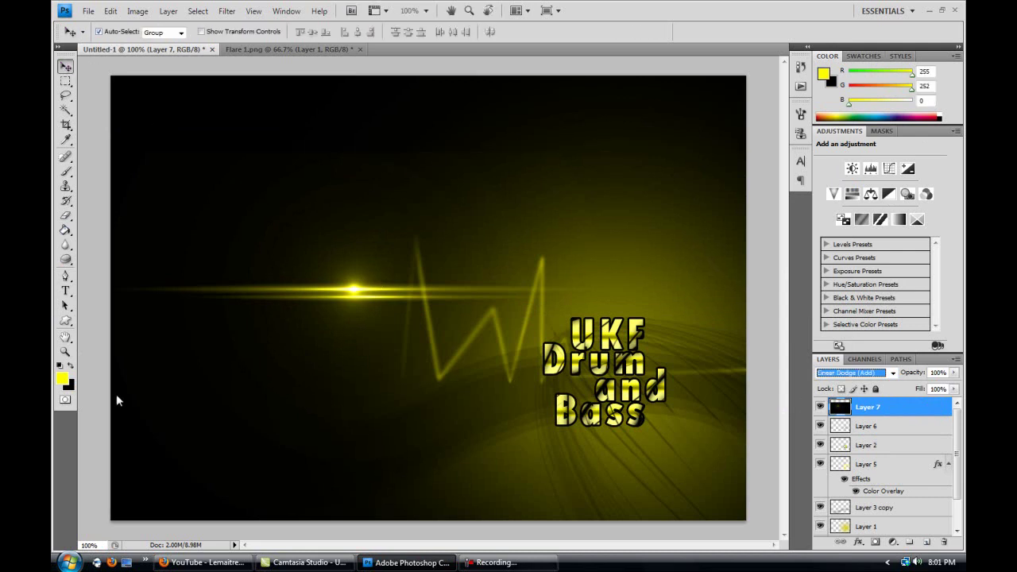
# Shrink the flare to about a fifth and place it beside the UKF title
pyautogui.hotkey('ctrl', '-')
pyautogui.hotkey('ctrl', 't')
pyautogui.moveTo(678, 450); pyautogui.dragTo(347, 276)
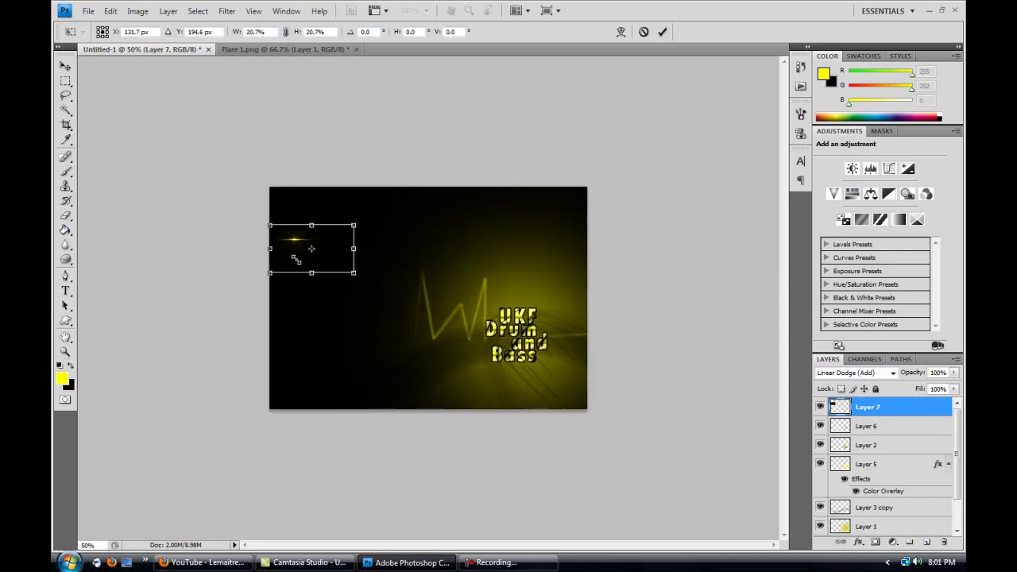
pyautogui.press('Return')
pyautogui.hotkey('ctrl', '+')
pyautogui.hotkey('ctrl', '+')
pyautogui.hotkey('ctrl', '+')
pyautogui.hotkey('ctrl', '-')
pyautogui.moveTo(159, 181)
pyautogui.mouseDown()
pyautogui.moveTo(582, 321)
pyautogui.moveTo(648, 430)
pyautogui.moveTo(572, 319)
pyautogui.mouseUp()
# Duplicate the flare layer to make a second lens flare
pyautogui.rightClick(906, 408)
pyautogui.click(751, 151)
pyautogui.press('Return')
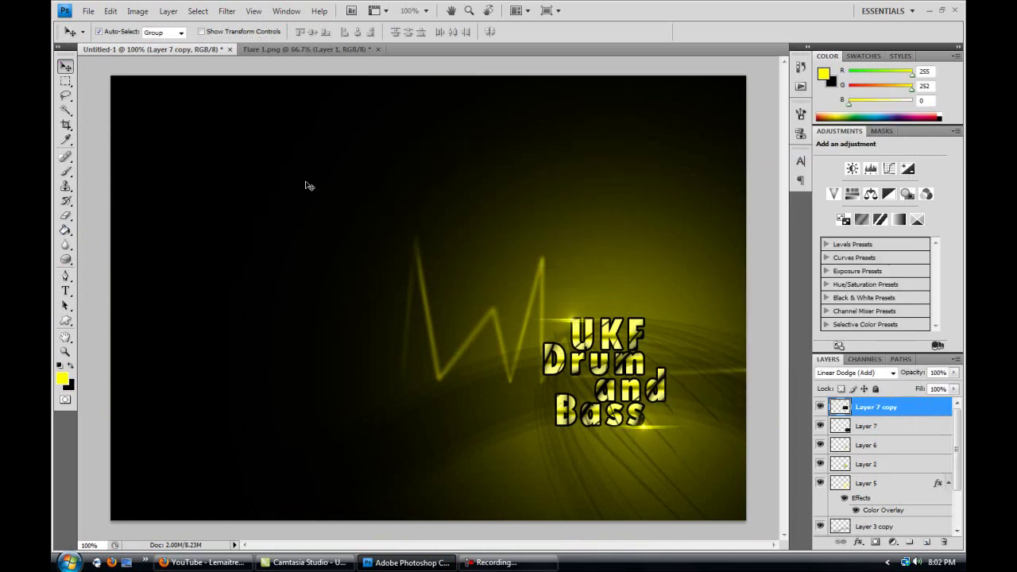
# Save the poster to the Desktop as JPEG 'UKF drum and bass', accepting the quality options
pyautogui.click(88, 10)
pyautogui.click(119, 178)
pyautogui.write('UFK drum and bass')
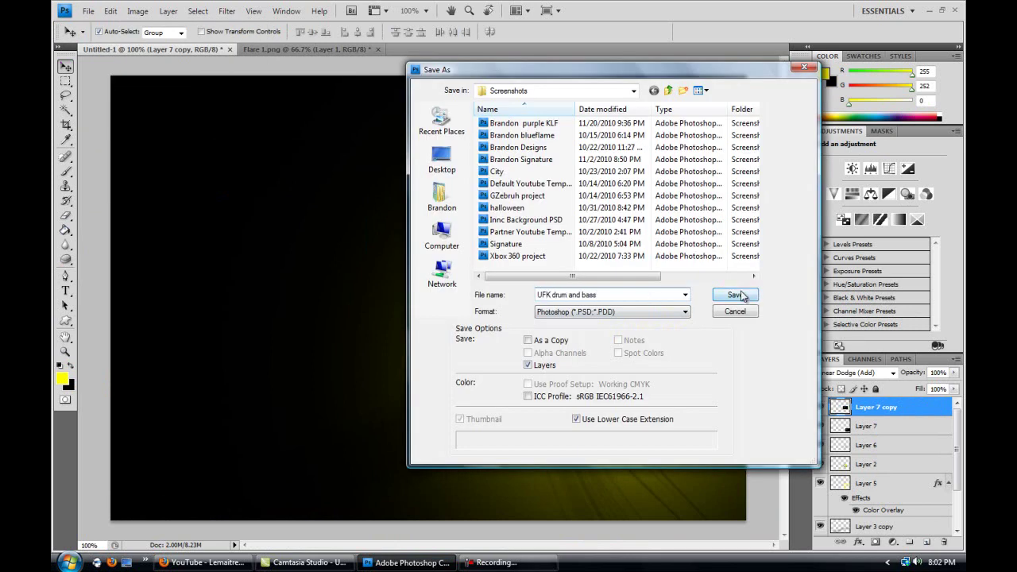
pyautogui.click(735, 295)
pyautogui.click(654, 205)
pyautogui.click(89, 10)
pyautogui.click(120, 178)
pyautogui.write('UKF drum and bass')
pyautogui.click(647, 311)
pyautogui.click(577, 389)
pyautogui.click(442, 159)
pyautogui.scroll(-3, 744, 136)
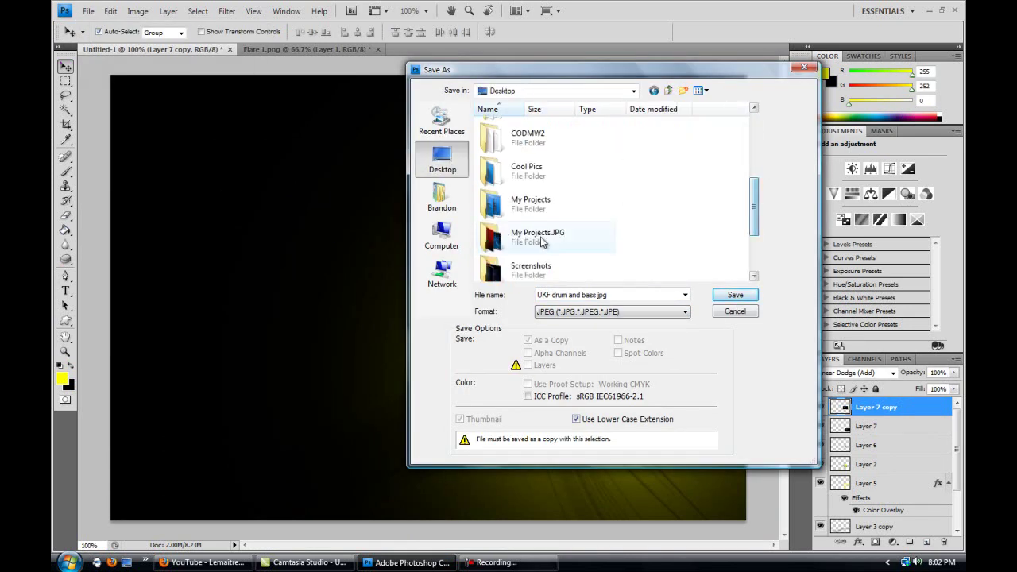
pyautogui.click(735, 295)
pyautogui.click(565, 150)
pyautogui.click(496, 563)
# Stop the Camtasia screen recording to show the finished poster
pyautogui.click(944, 512)
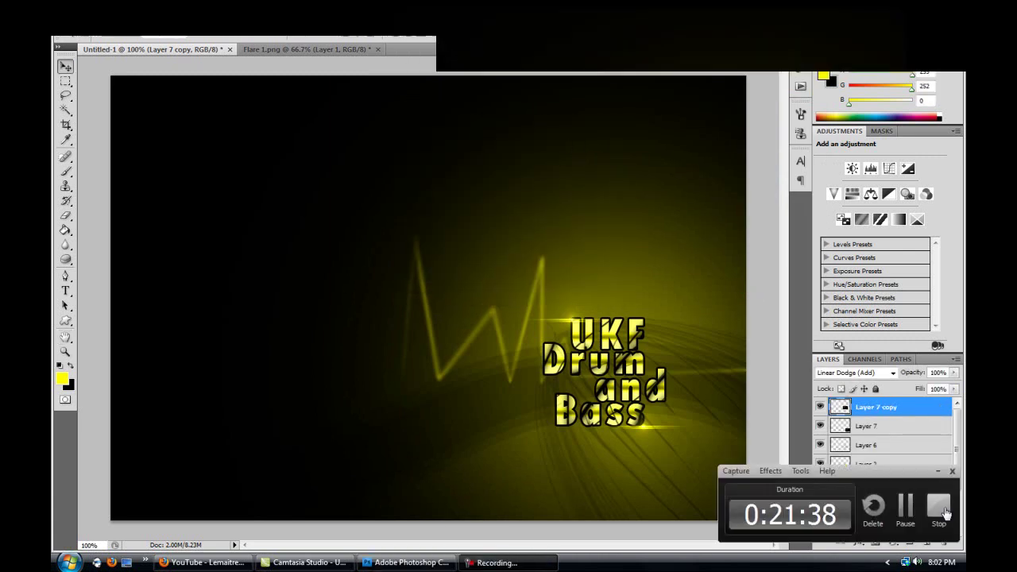